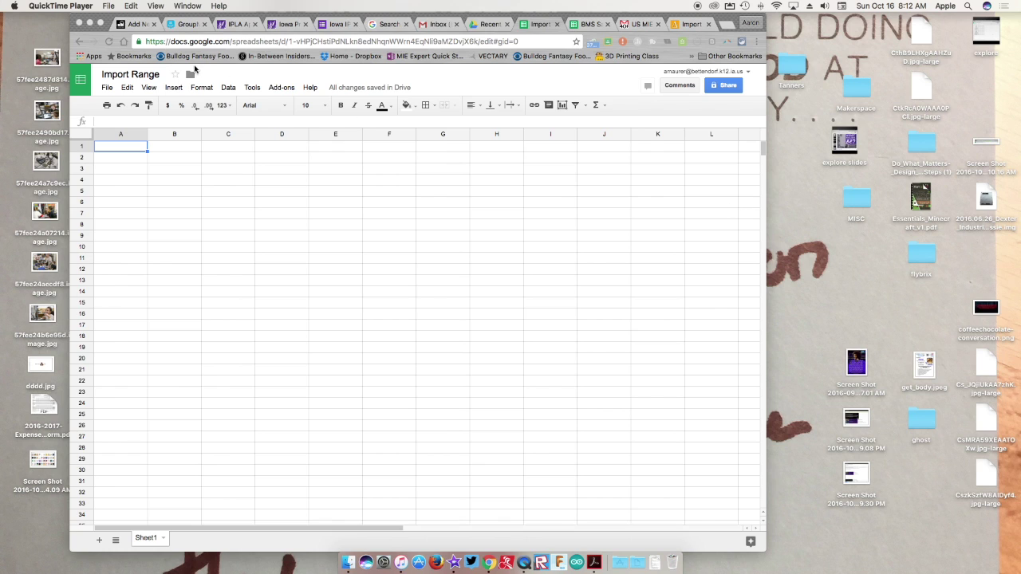
# Maximize the window and glance between the survey responses and the empty Import Range spreadsheet.
pyautogui.click(101, 22)
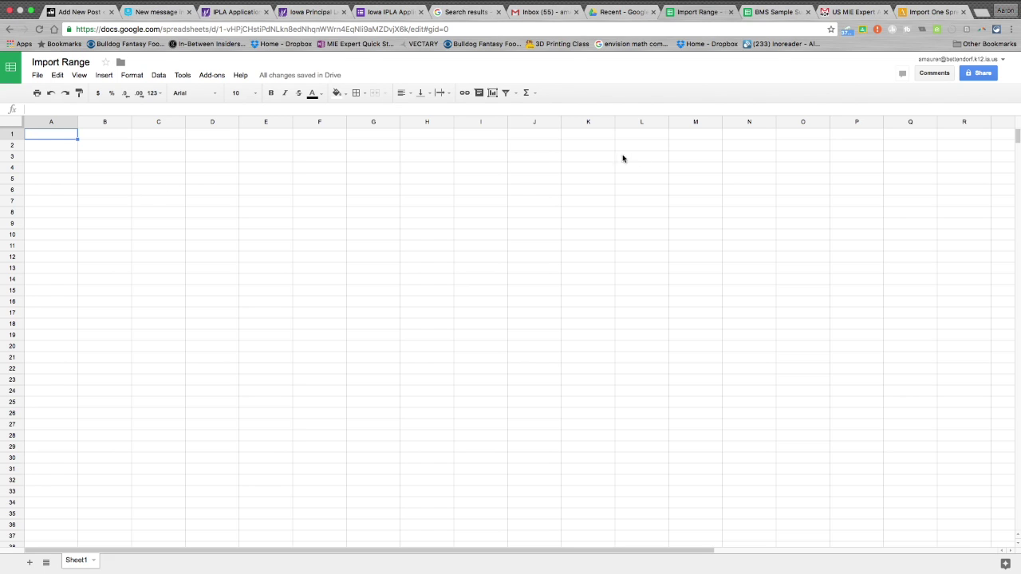
pyautogui.click(757, 13)
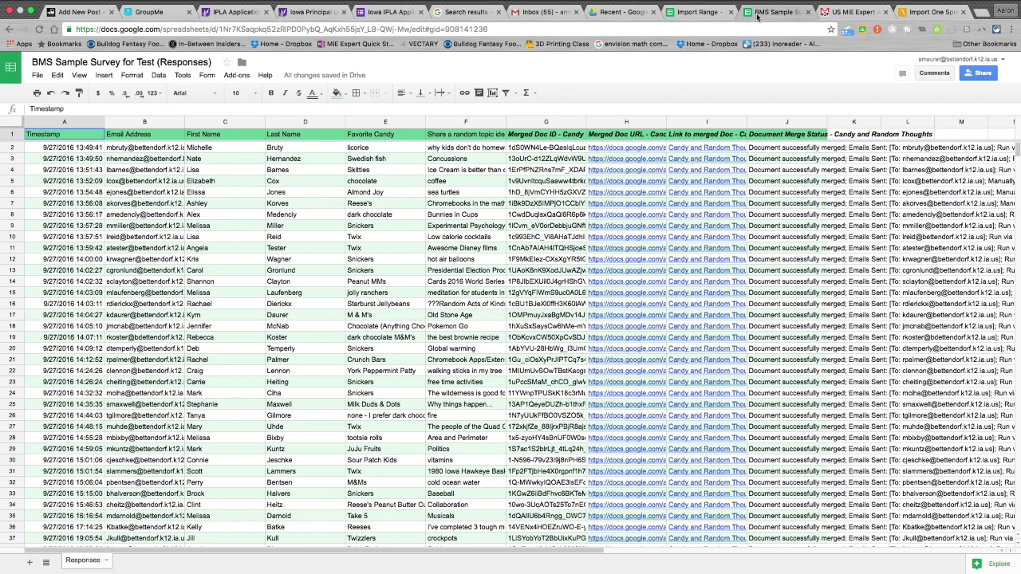
pyautogui.hscroll(5, 632, 256)
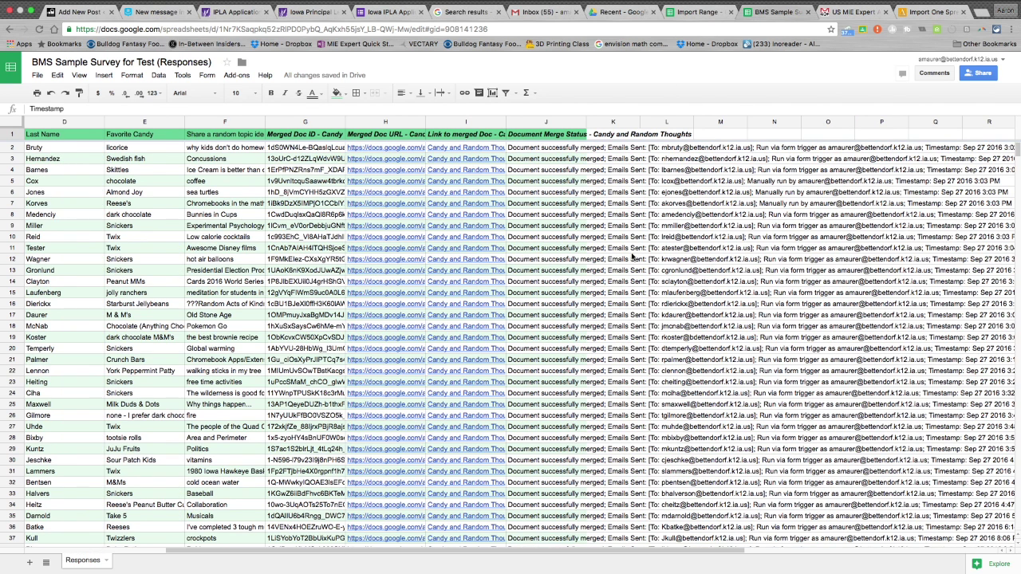
pyautogui.click(693, 13)
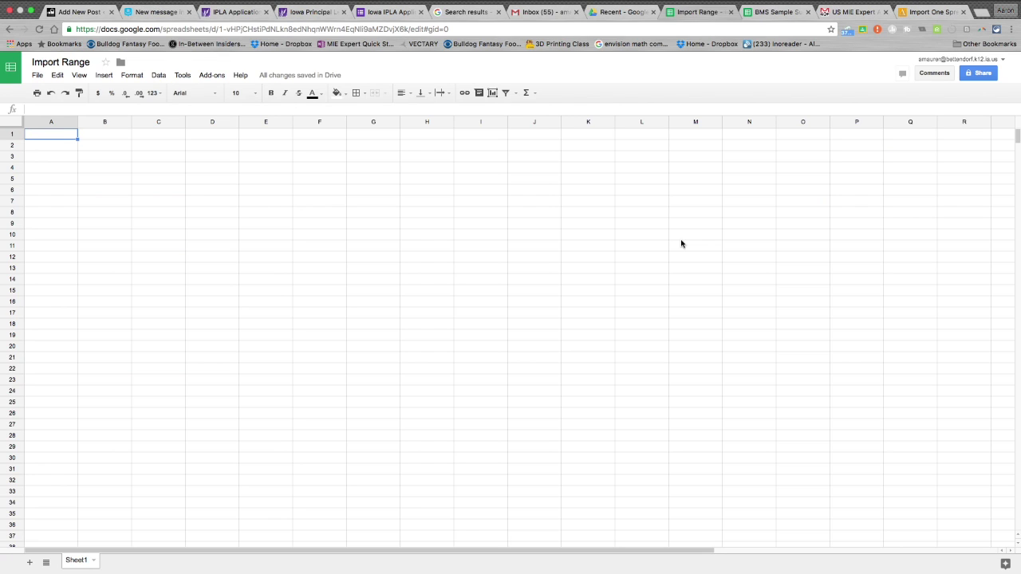
# Browse Drive's recent files, then return to the BMS Sample Survey responses spreadsheet.
pyautogui.click(615, 16)
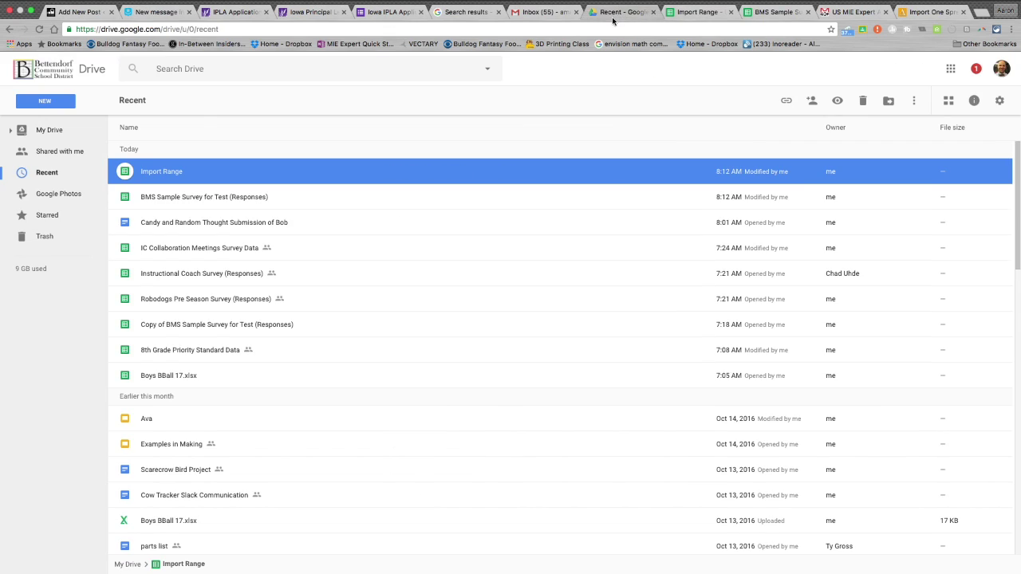
pyautogui.scroll(-5, 374, 361)
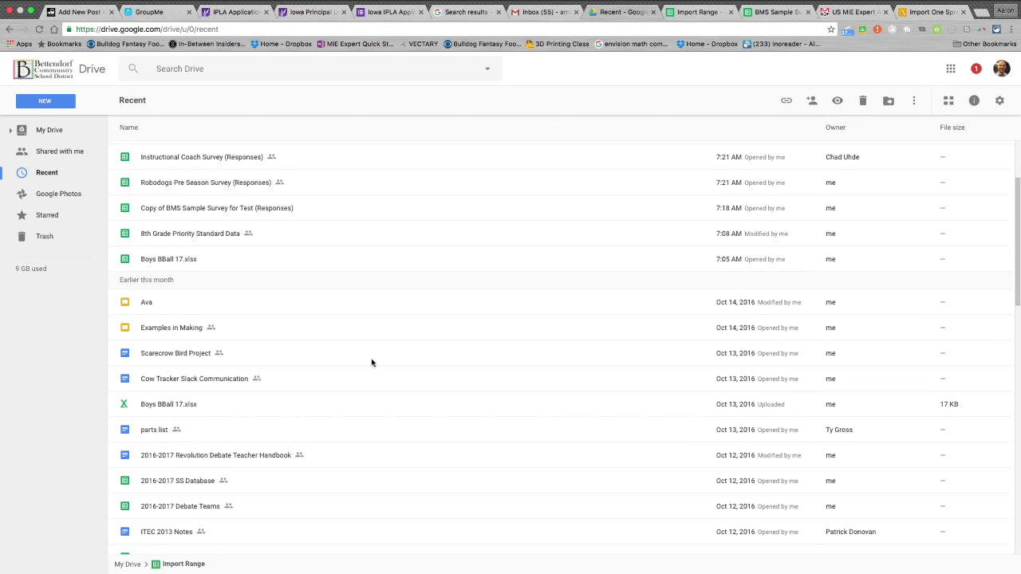
pyautogui.scroll(5, 372, 362)
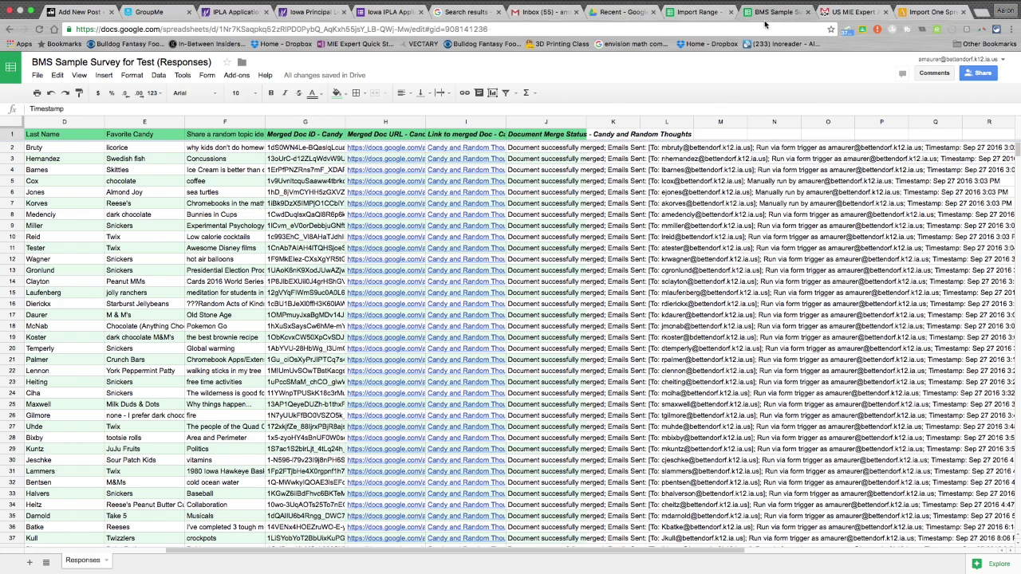
pyautogui.click(780, 16)
pyautogui.hscroll(4, 684, 249)
pyautogui.hscroll(-3, 682, 249)
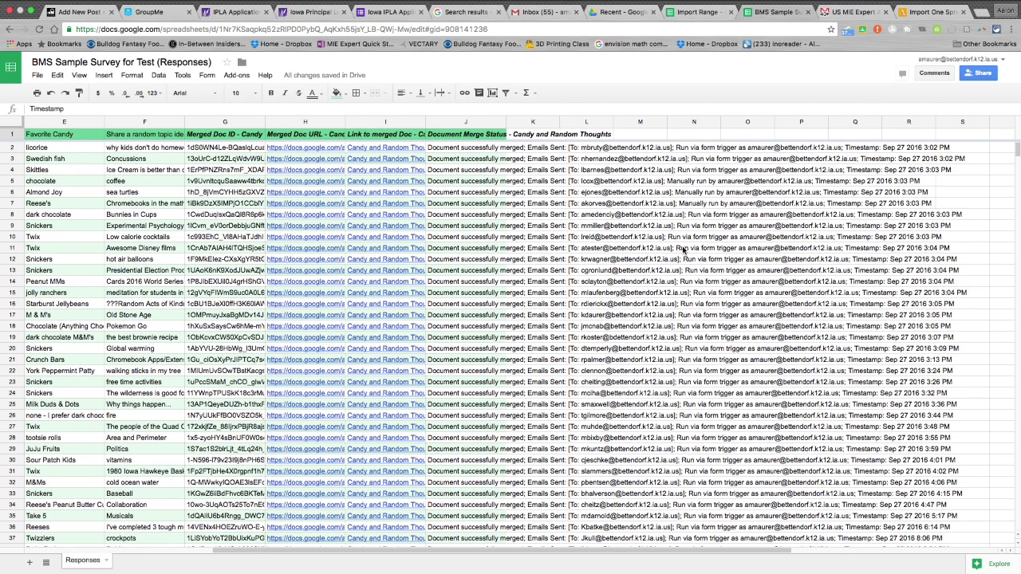
pyautogui.hscroll(-2, 489, 268)
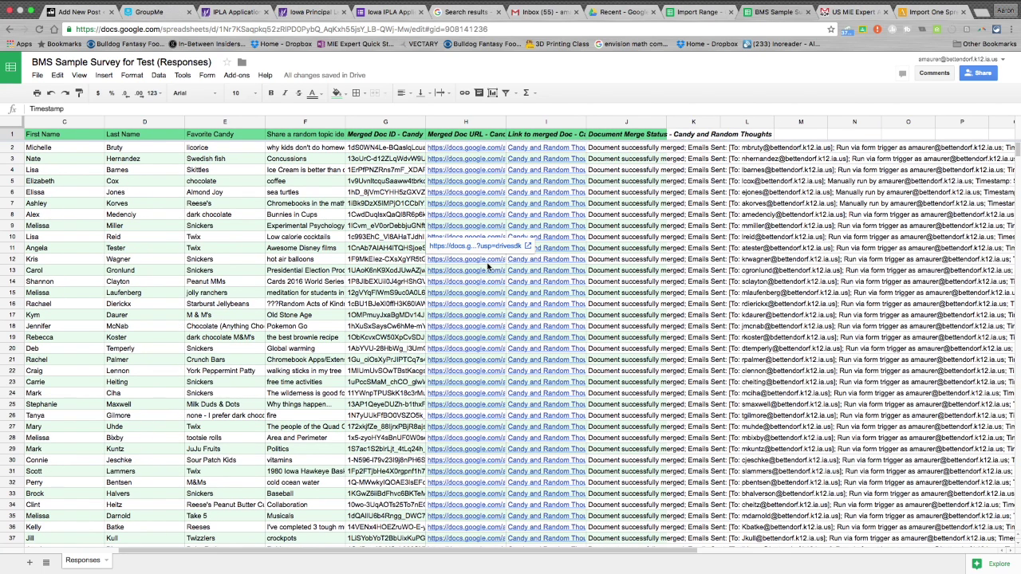
pyautogui.hscroll(-2, 170, 203)
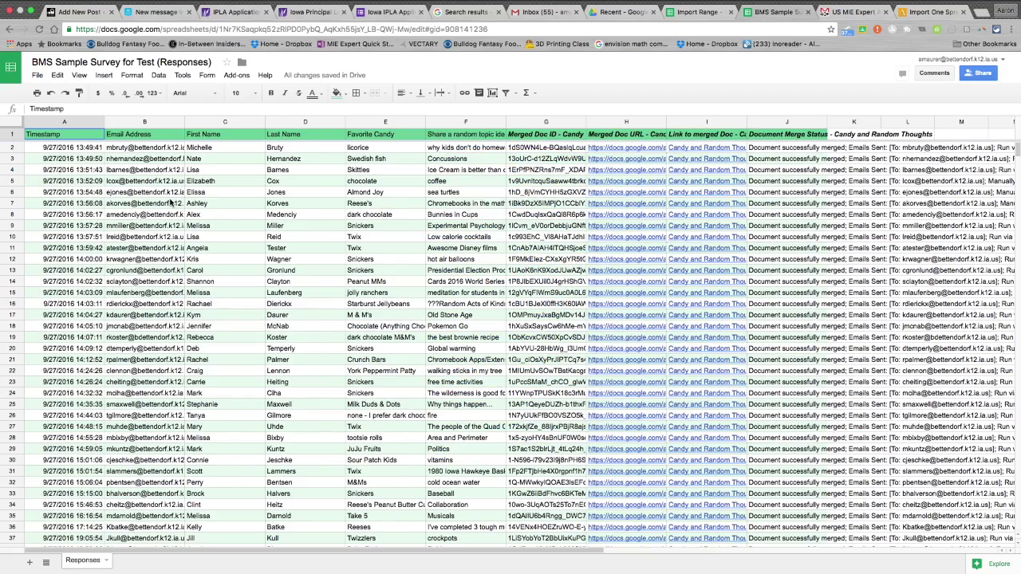
pyautogui.hscroll(2, 169, 202)
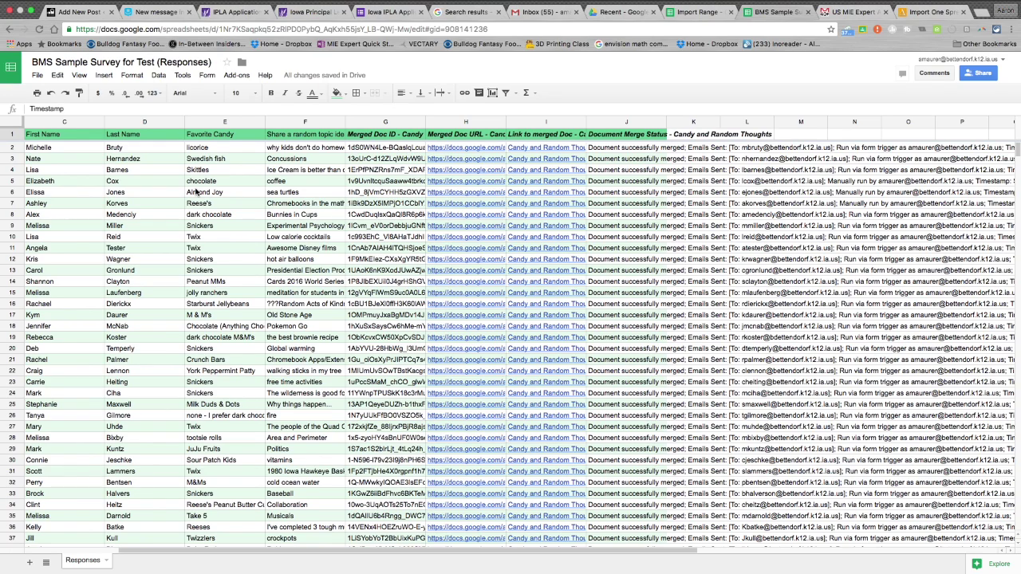
pyautogui.click(215, 122)
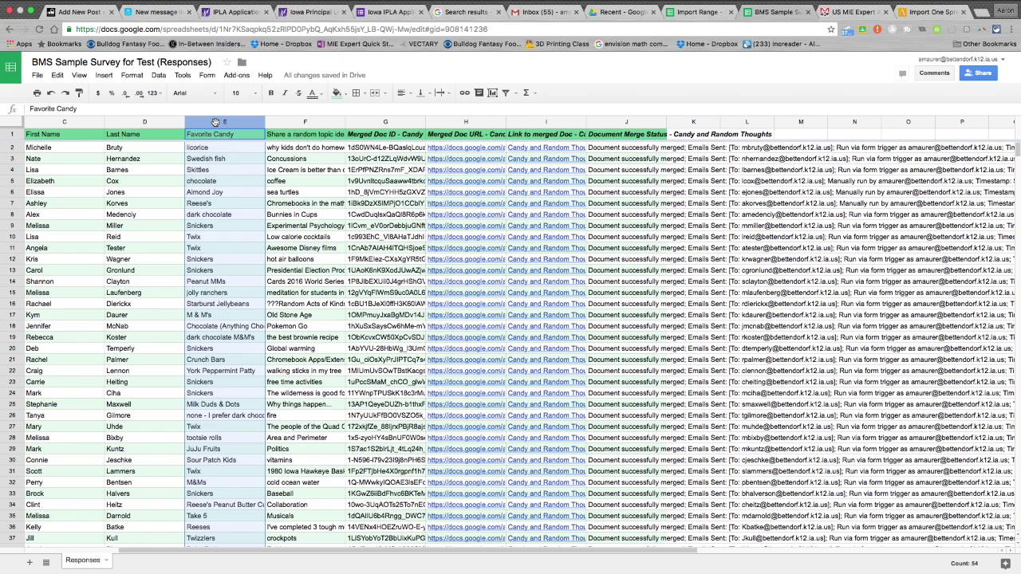
pyautogui.click(311, 122)
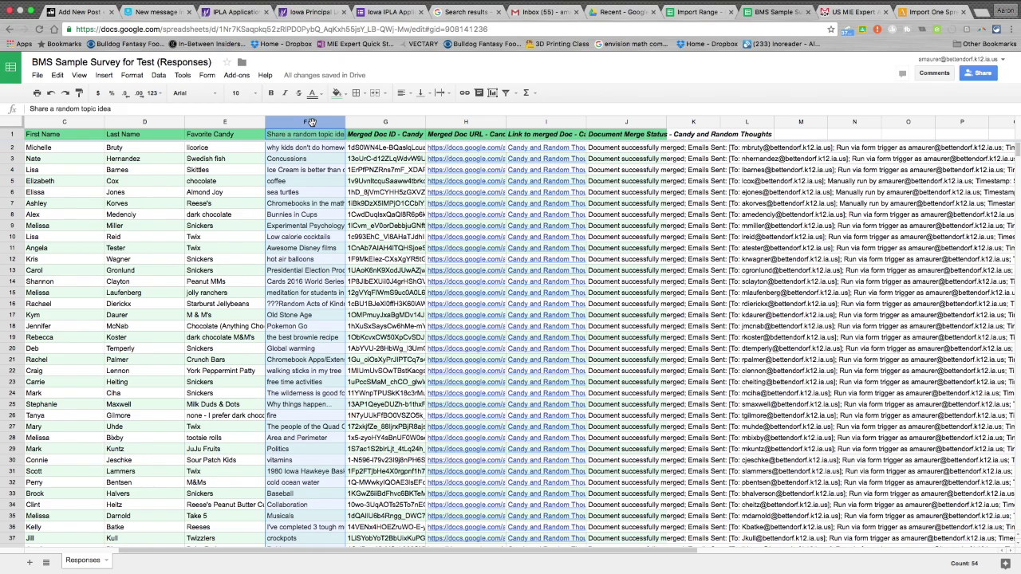
pyautogui.click(226, 125)
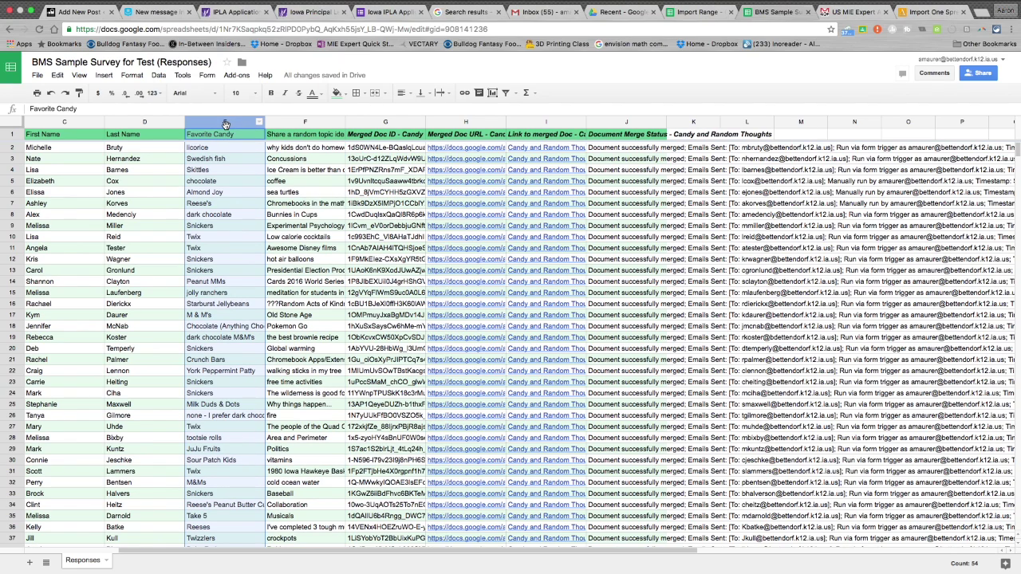
pyautogui.click(710, 12)
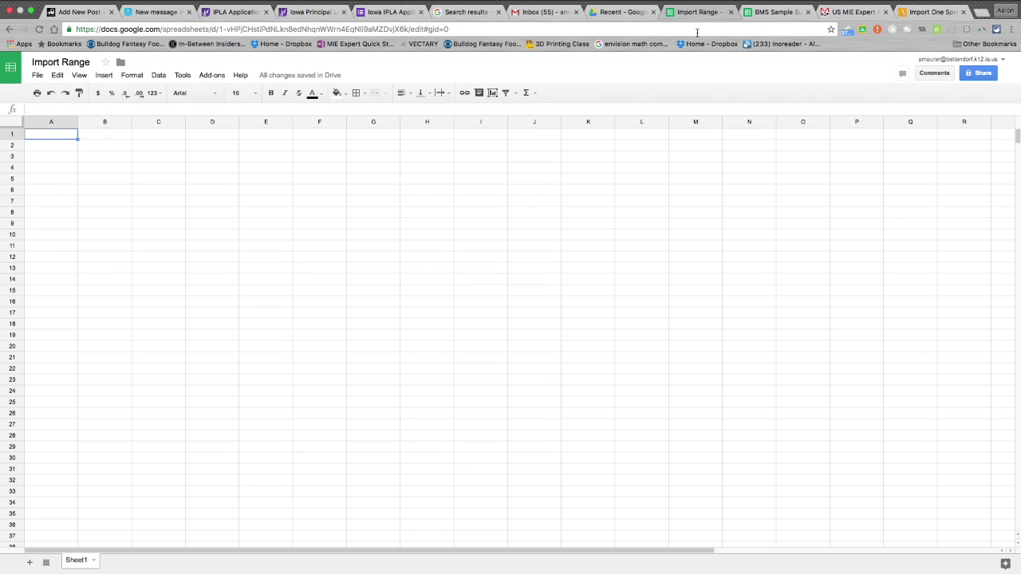
pyautogui.click(751, 12)
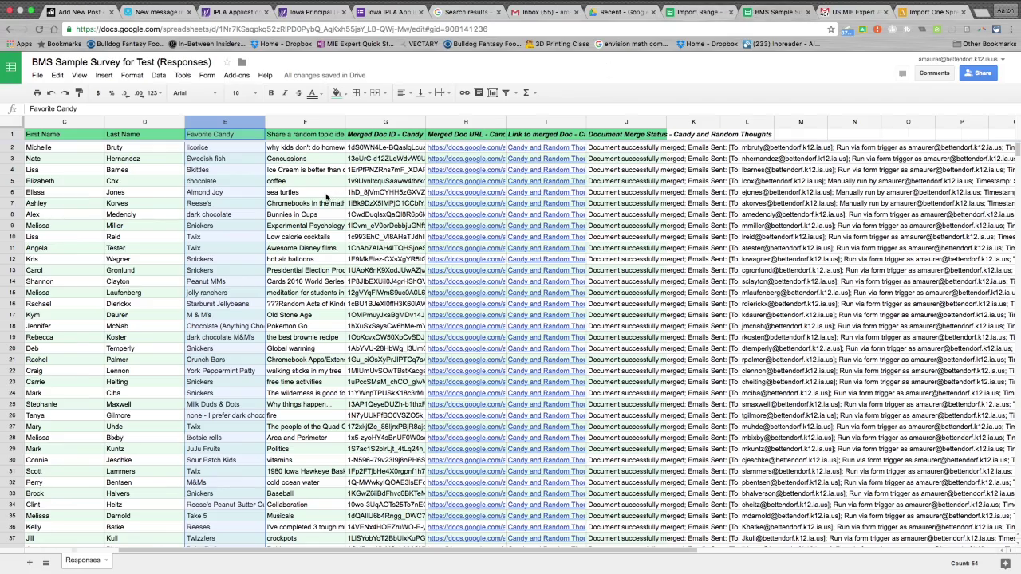
pyautogui.hscroll(5, 326, 196)
pyautogui.scroll(-1, 326, 196)
pyautogui.hscroll(-3, 326, 196)
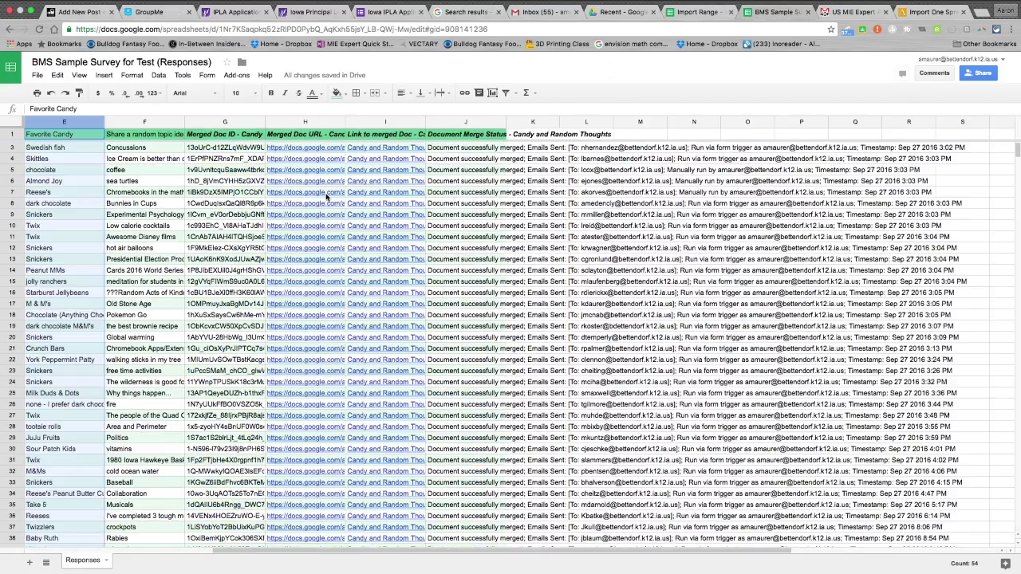
pyautogui.hscroll(-1, 326, 196)
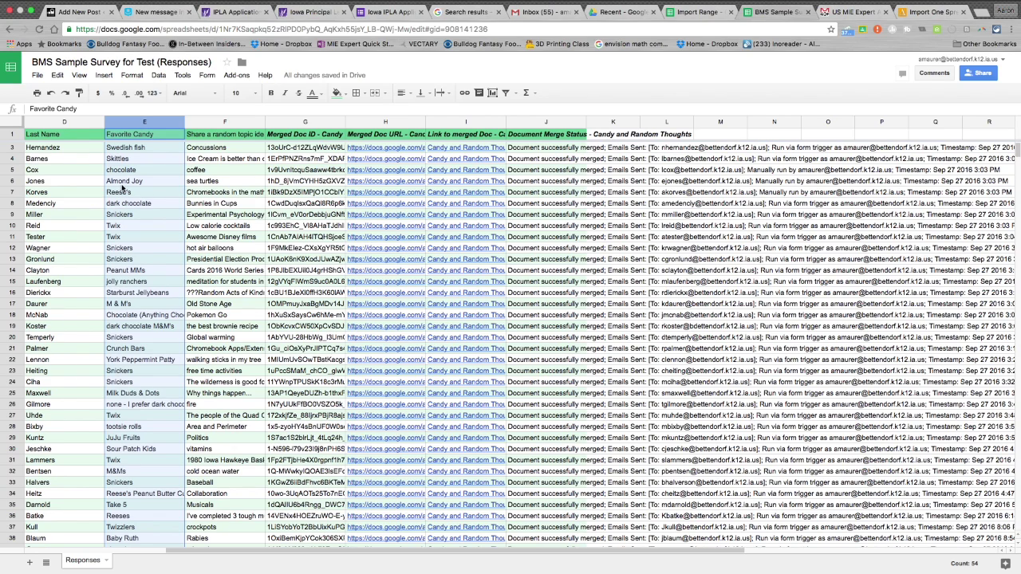
pyautogui.click(73, 121)
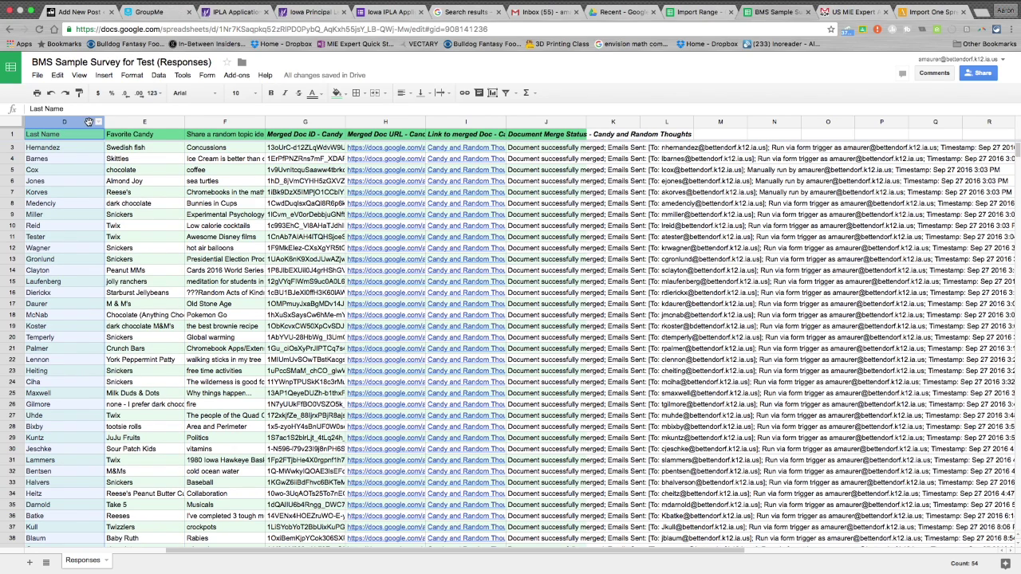
pyautogui.click(134, 125)
pyautogui.click(70, 124)
pyautogui.click(147, 125)
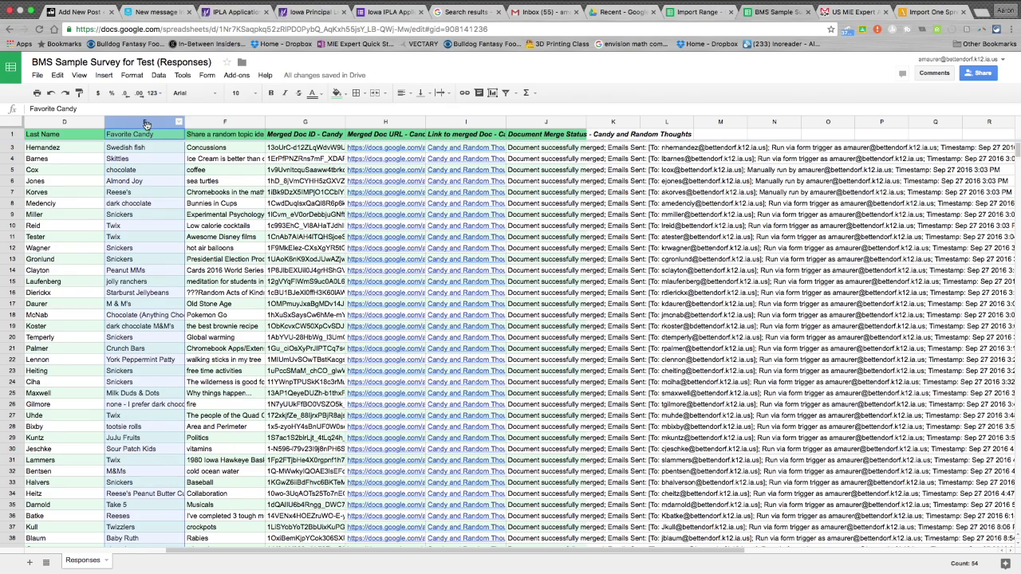
pyautogui.click(687, 13)
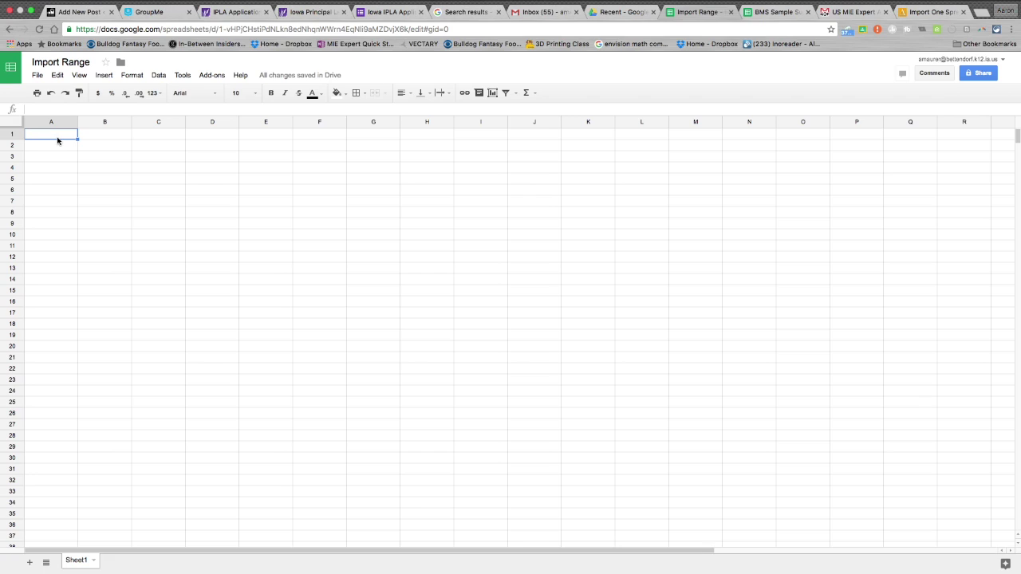
pyautogui.click(168, 190)
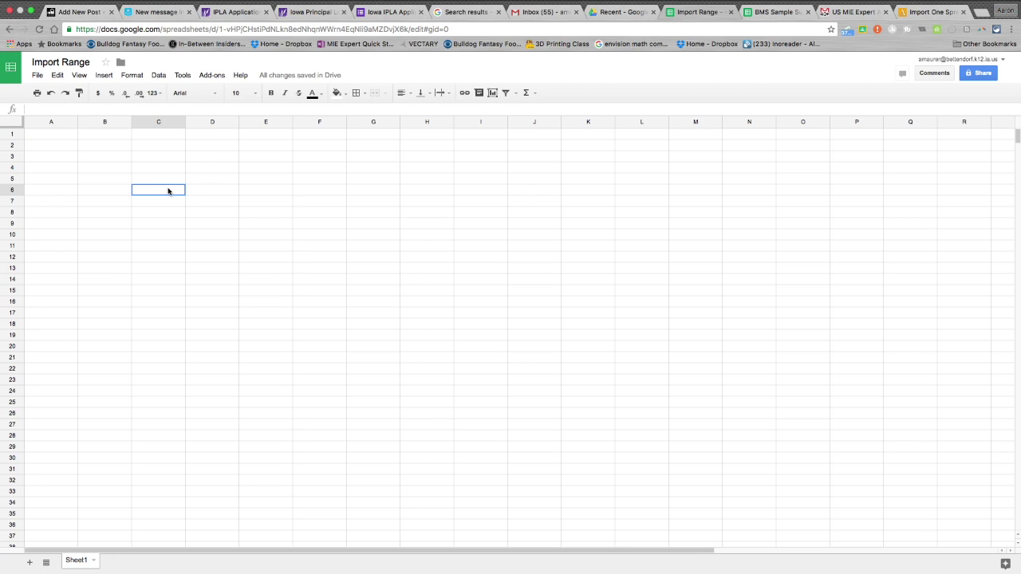
pyautogui.click(56, 138)
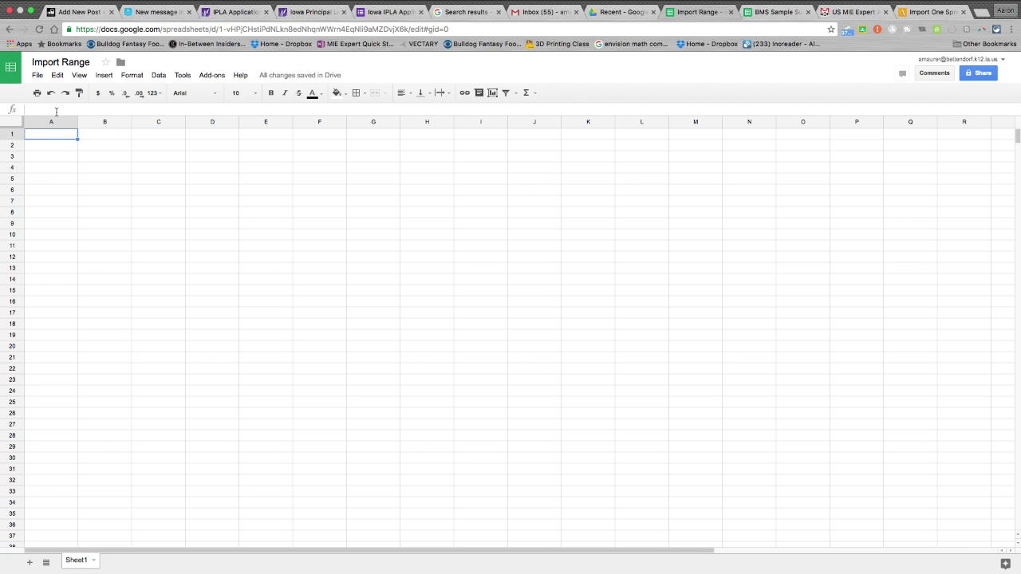
pyautogui.click(56, 111)
pyautogui.click(112, 177)
pyautogui.click(98, 191)
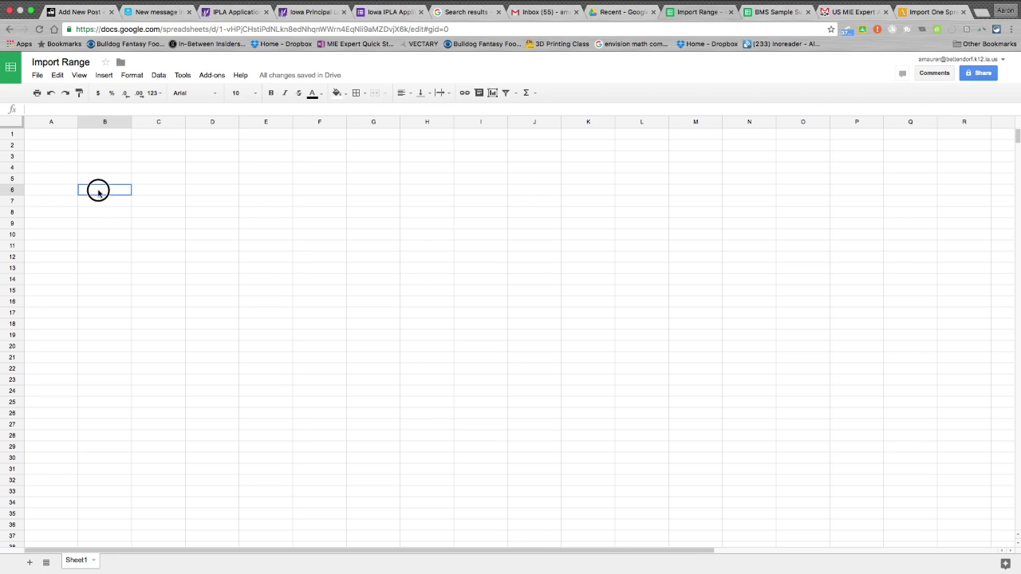
pyautogui.click(34, 111)
# Type =IMPORTRANGE( into cell B6 of the Import Range sheet.
pyautogui.write('=')
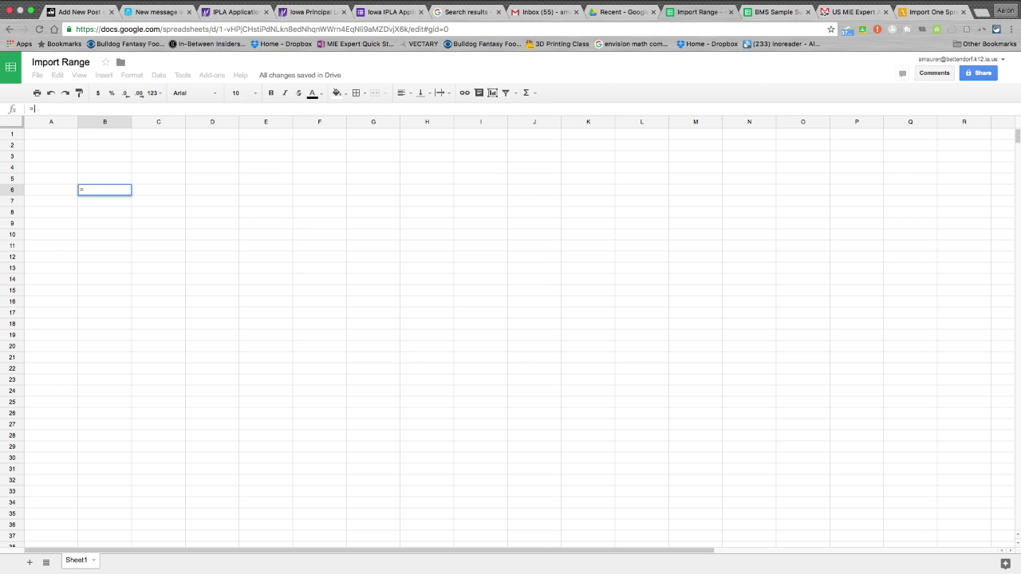
pyautogui.write('IMPORTRANGE')
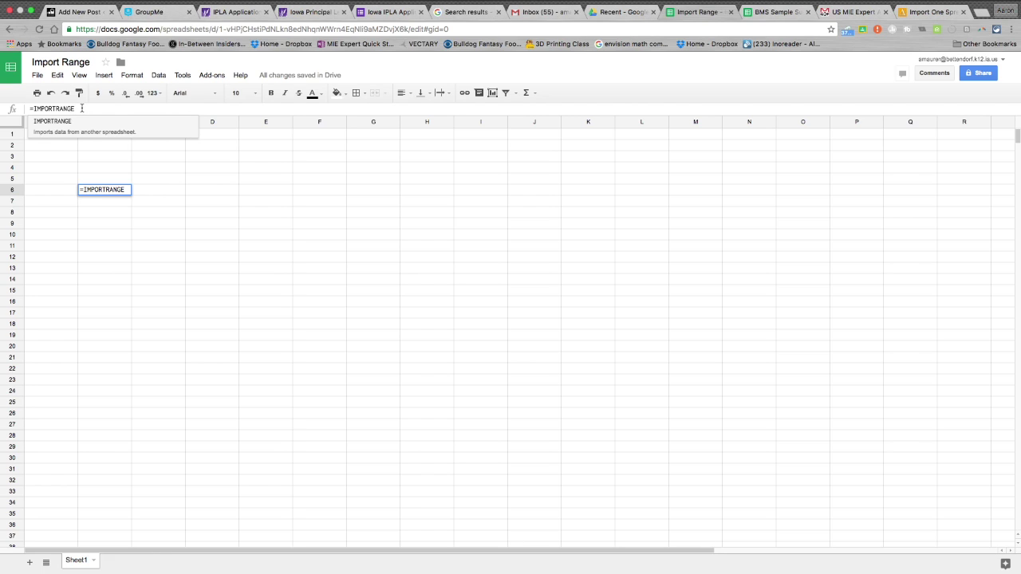
pyautogui.write('(')
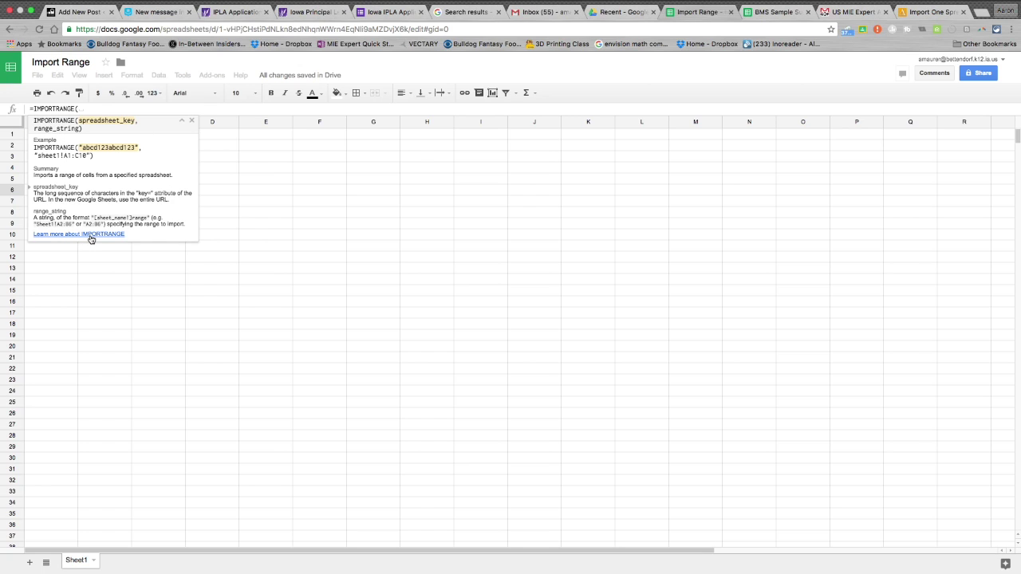
# Read the IMPORTRANGE help article, close it and resume editing the B6 formula.
pyautogui.click(91, 239)
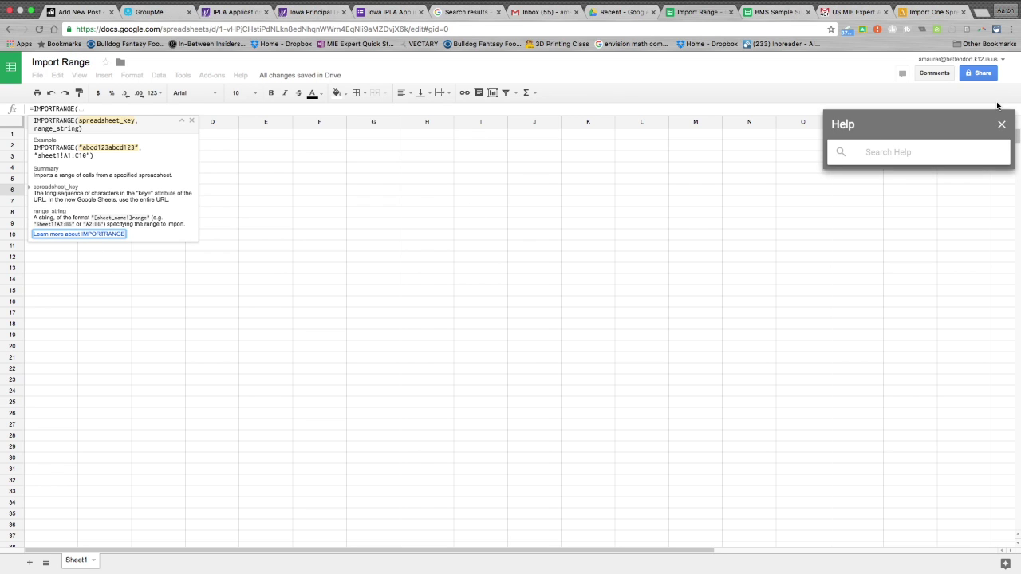
pyautogui.scroll(-7, 904, 388)
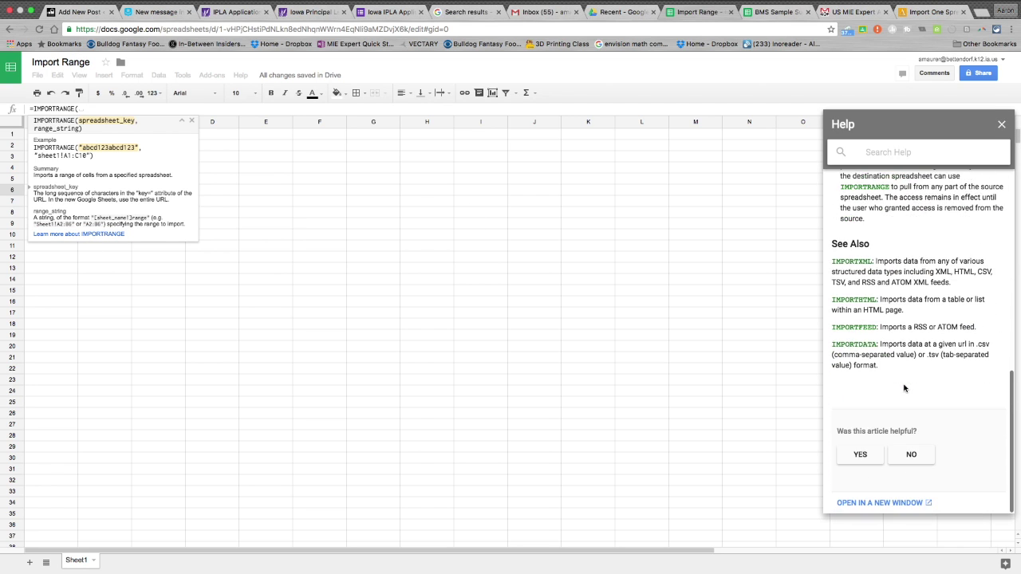
pyautogui.scroll(4, 904, 388)
pyautogui.scroll(4, 904, 388)
pyautogui.scroll(-8, 905, 390)
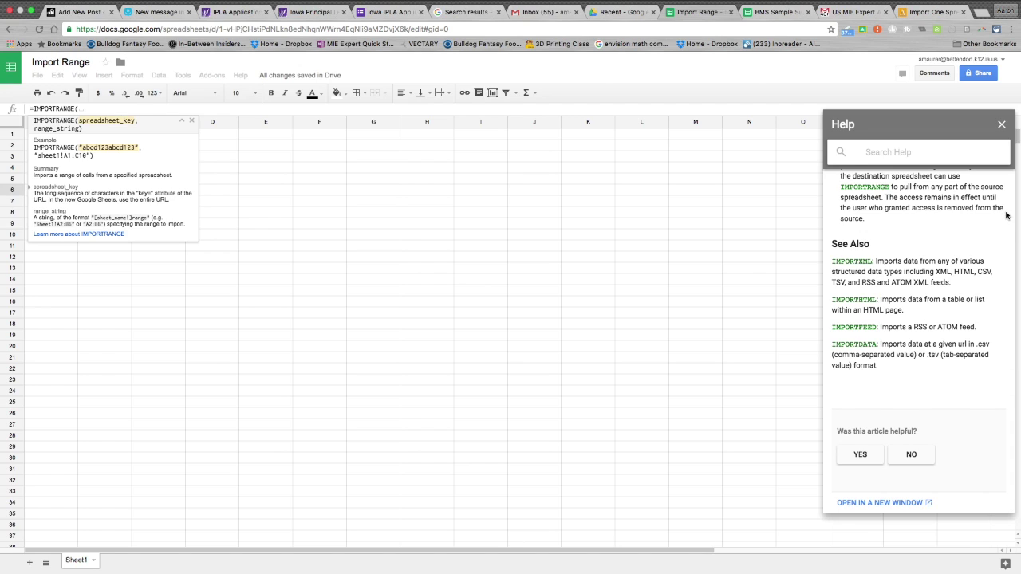
pyautogui.click(1002, 125)
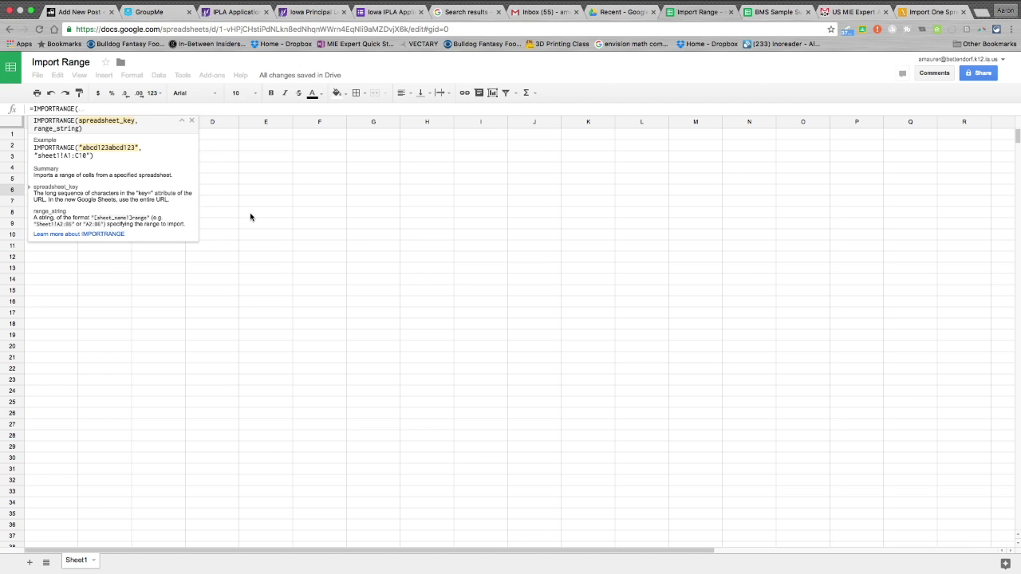
pyautogui.click(79, 107)
pyautogui.write('(')
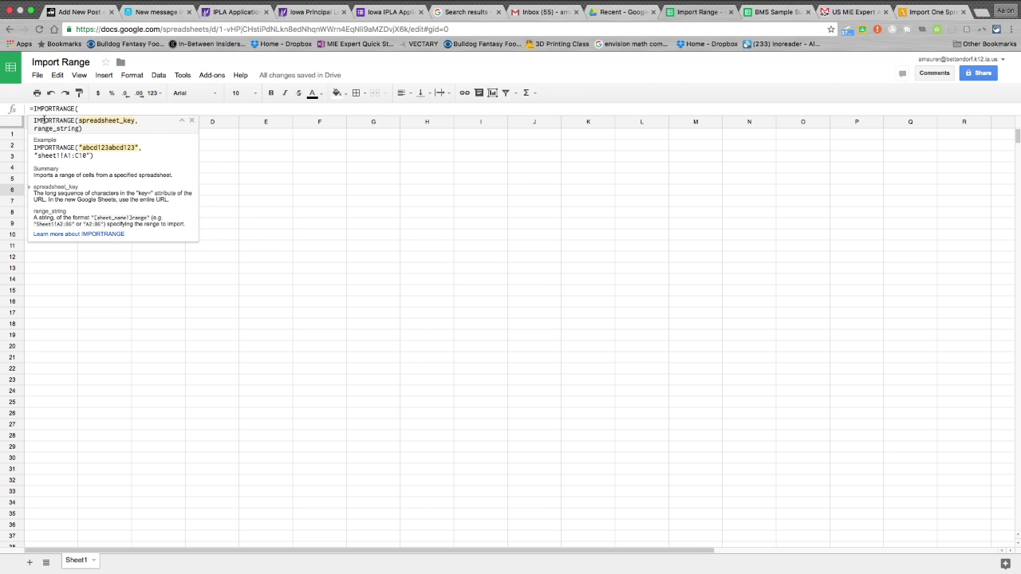
# Copy the spreadsheet key from the BMS Sample Survey's URL and return to Import Range.
pyautogui.click(760, 15)
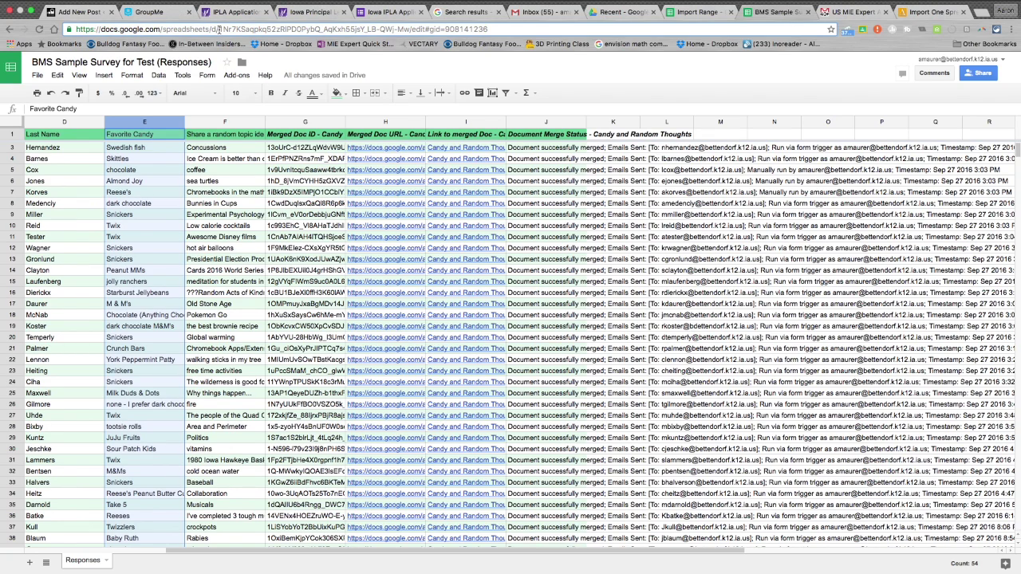
pyautogui.moveTo(219, 29); pyautogui.dragTo(411, 29)
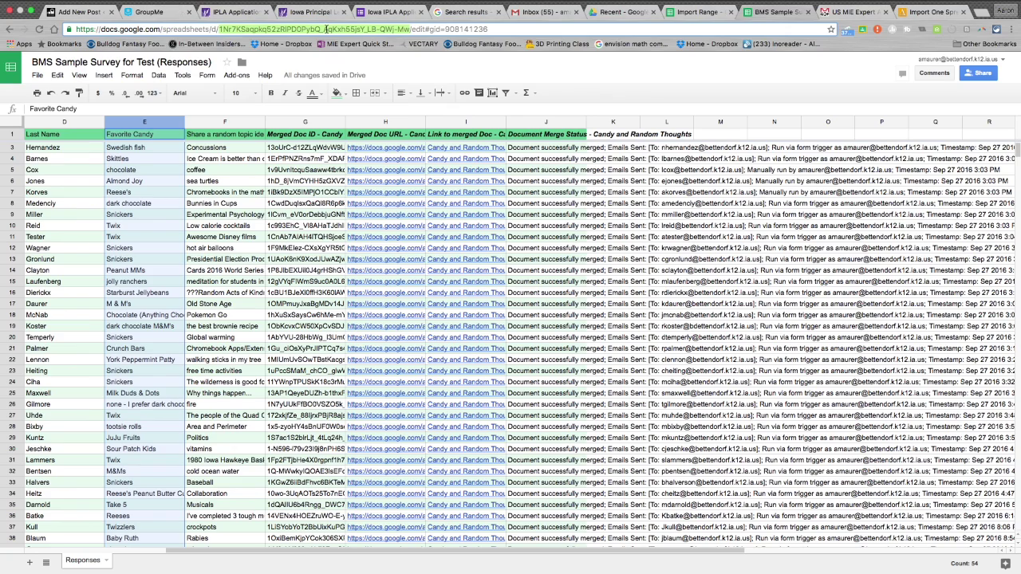
pyautogui.click(694, 12)
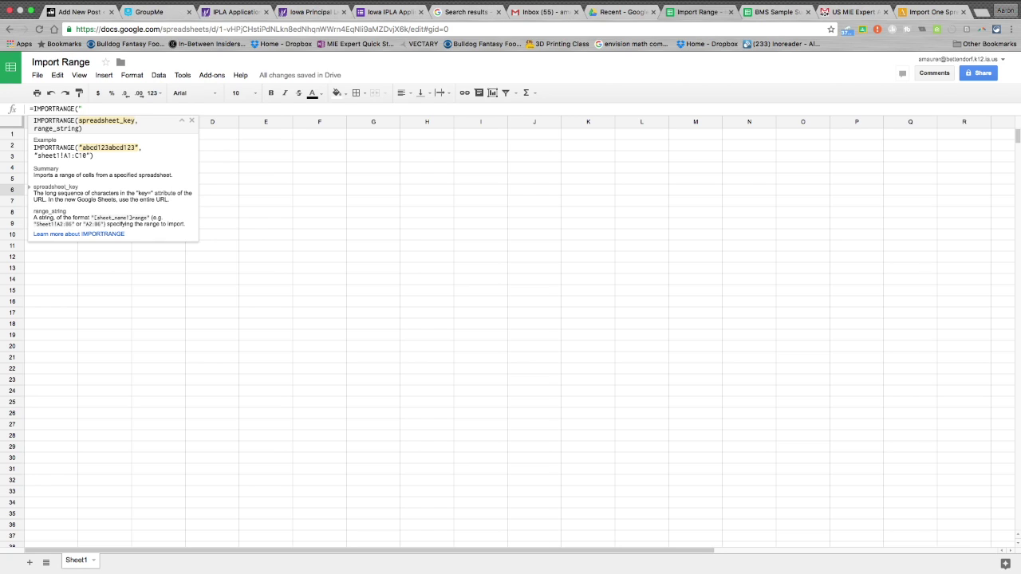
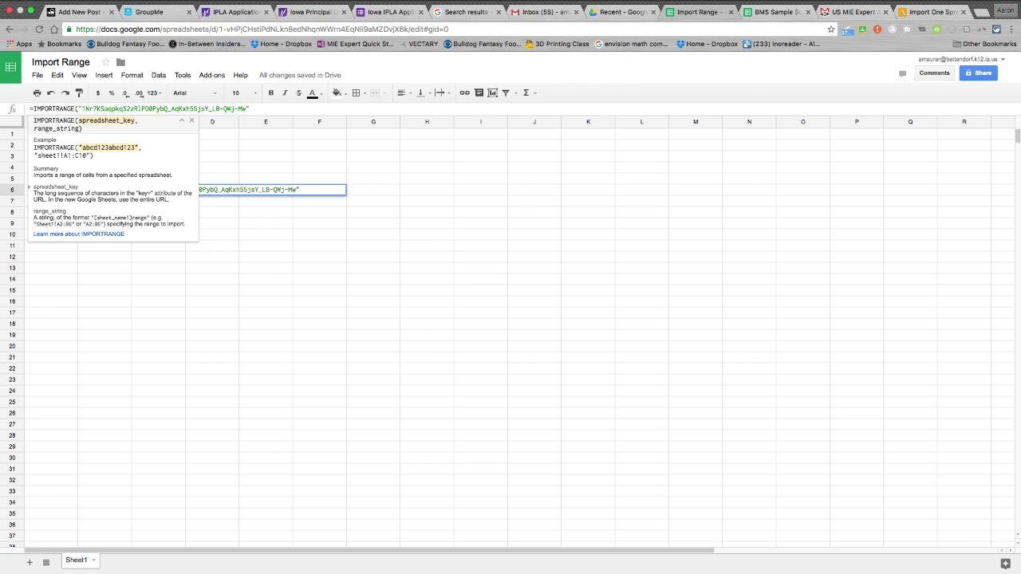
# Complete B6 as =IMPORTRANGE("<key>","responses!D:F") after checking the survey's sheet name, and commit it.
pyautogui.write(',')
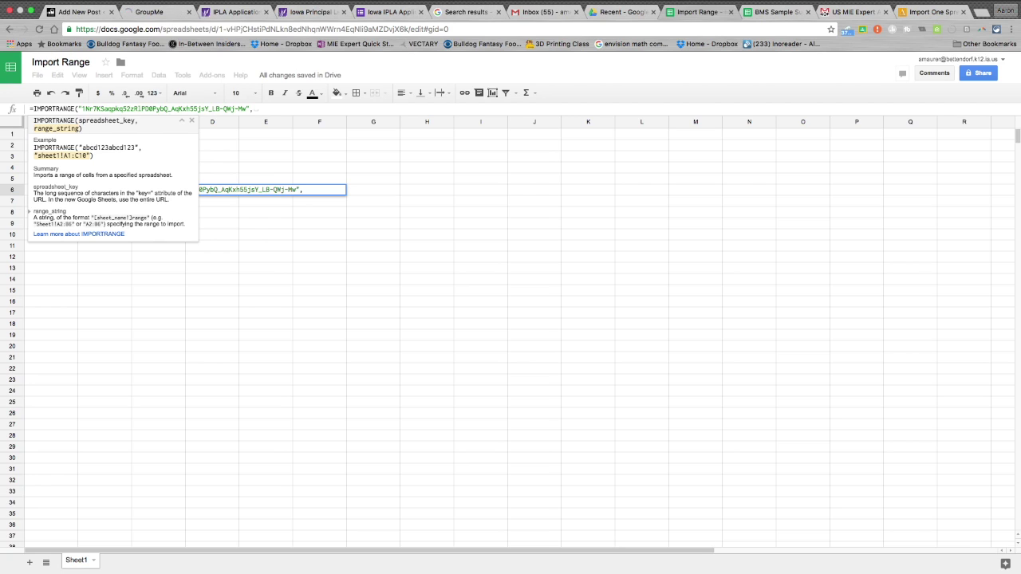
pyautogui.click(258, 108)
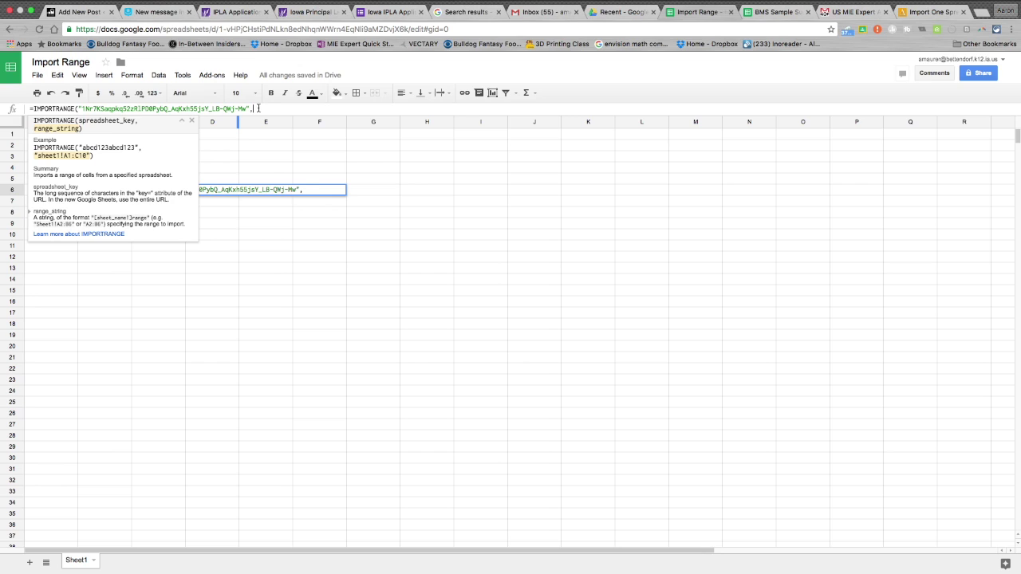
pyautogui.write('"')
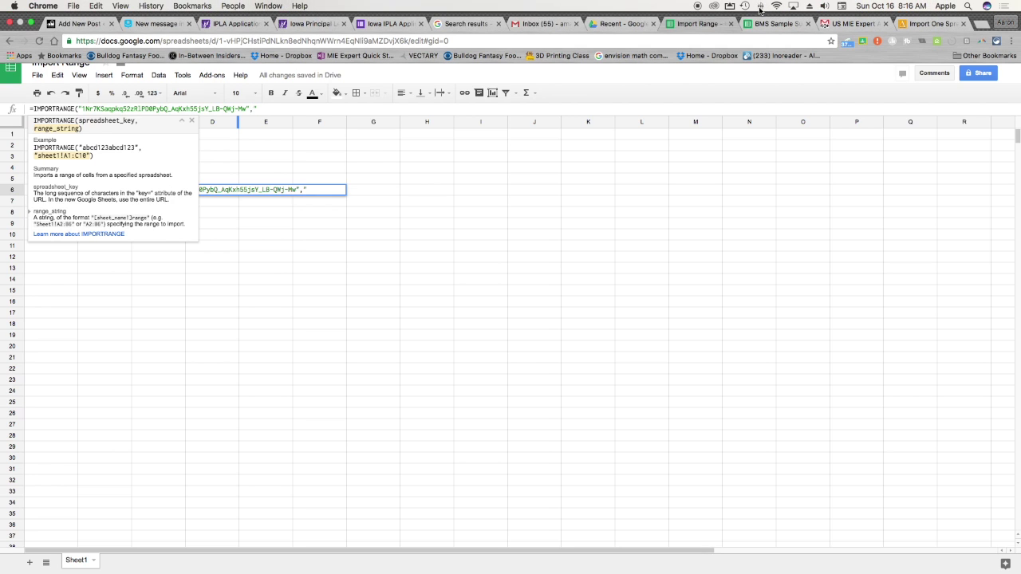
pyautogui.click(762, 25)
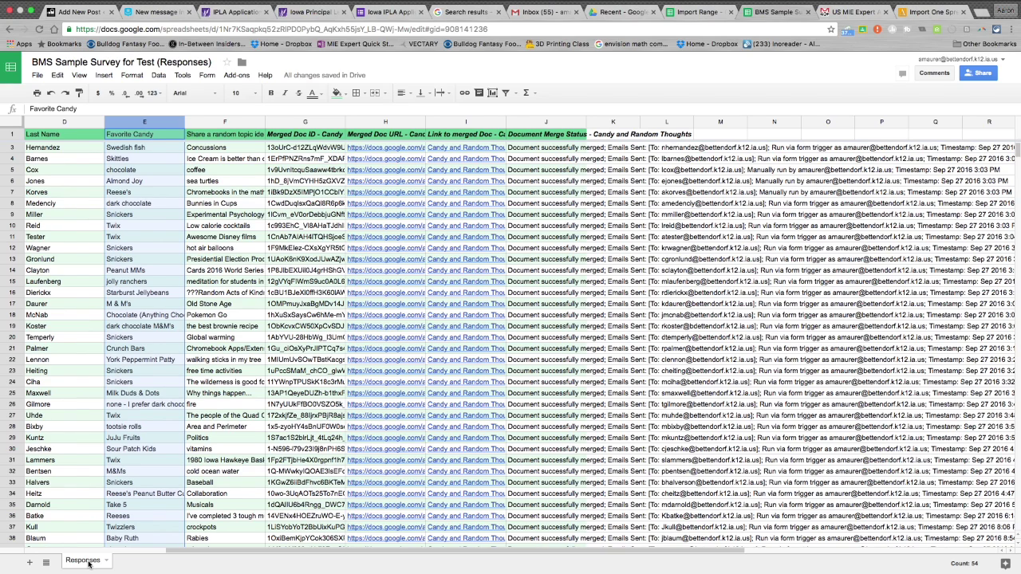
pyautogui.click(703, 15)
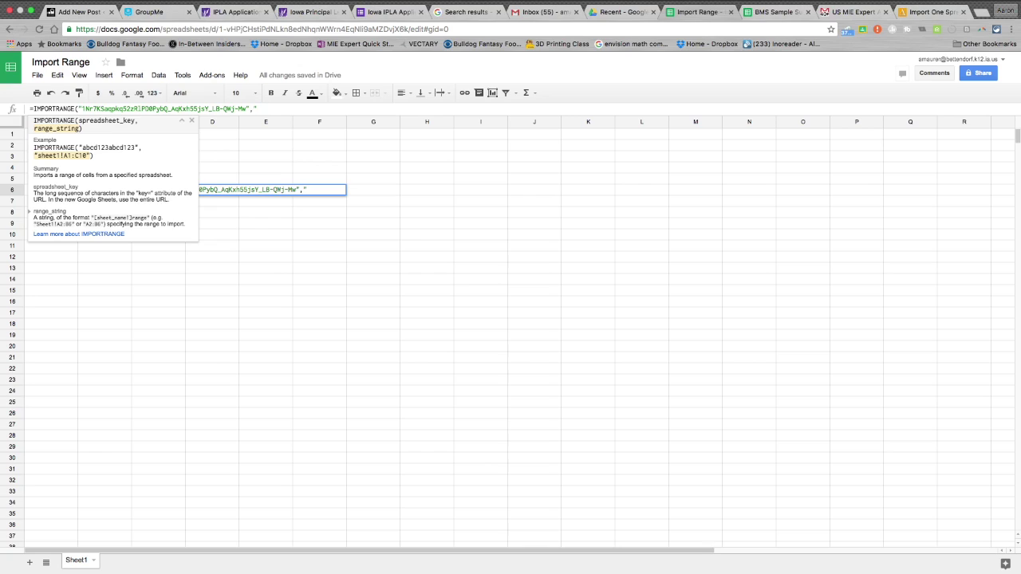
pyautogui.write('responses!d')
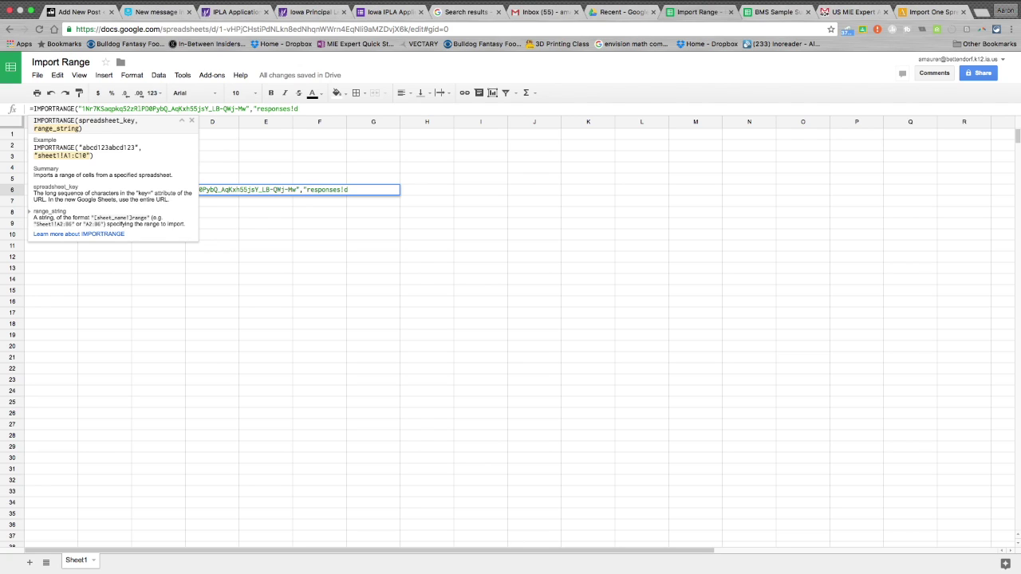
pyautogui.write('D:F")')
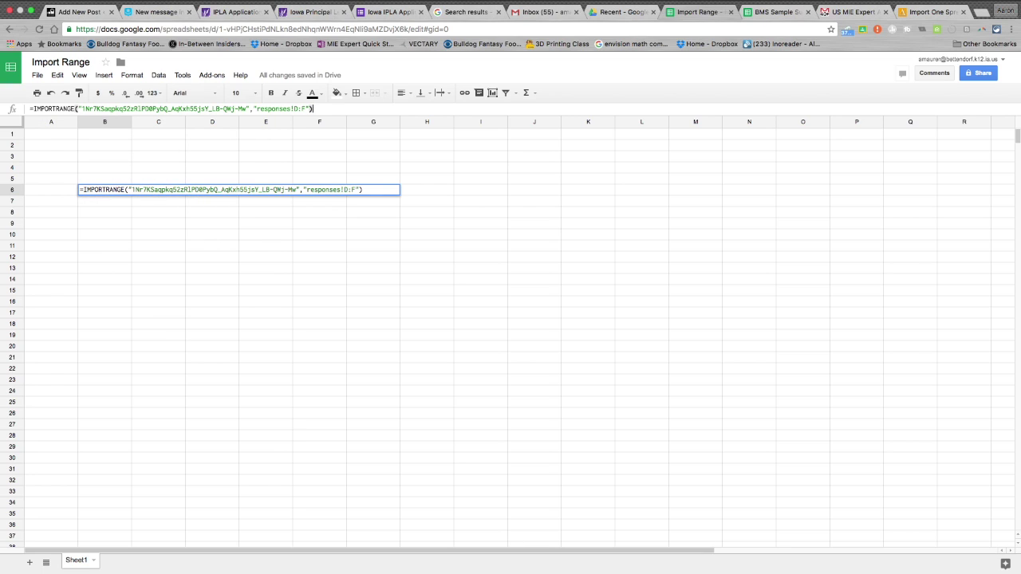
pyautogui.press('Return')
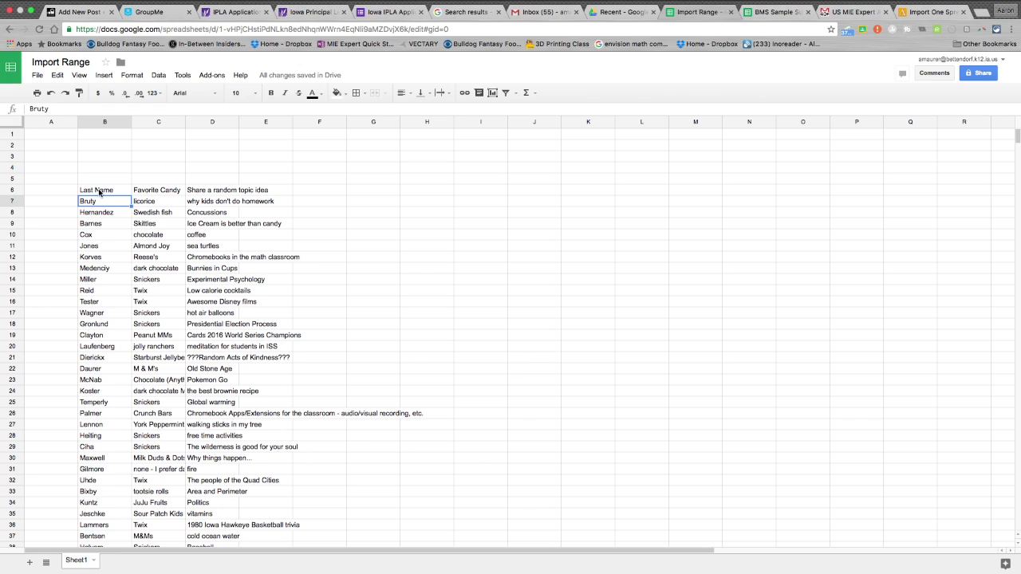
# Compare the imported Last Name, Favorite Candy and topic columns against the original survey responses.
pyautogui.click(767, 12)
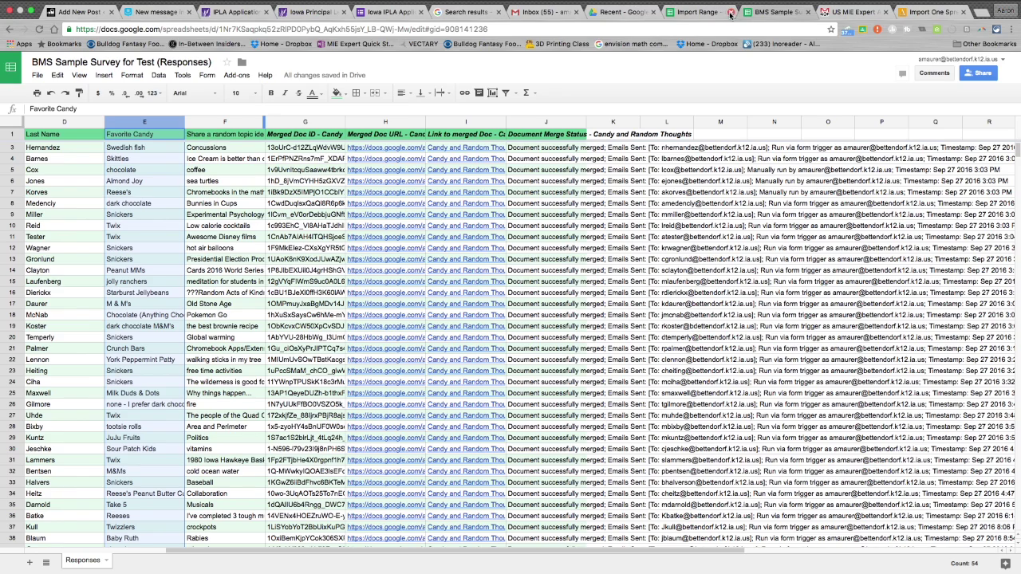
pyautogui.click(701, 15)
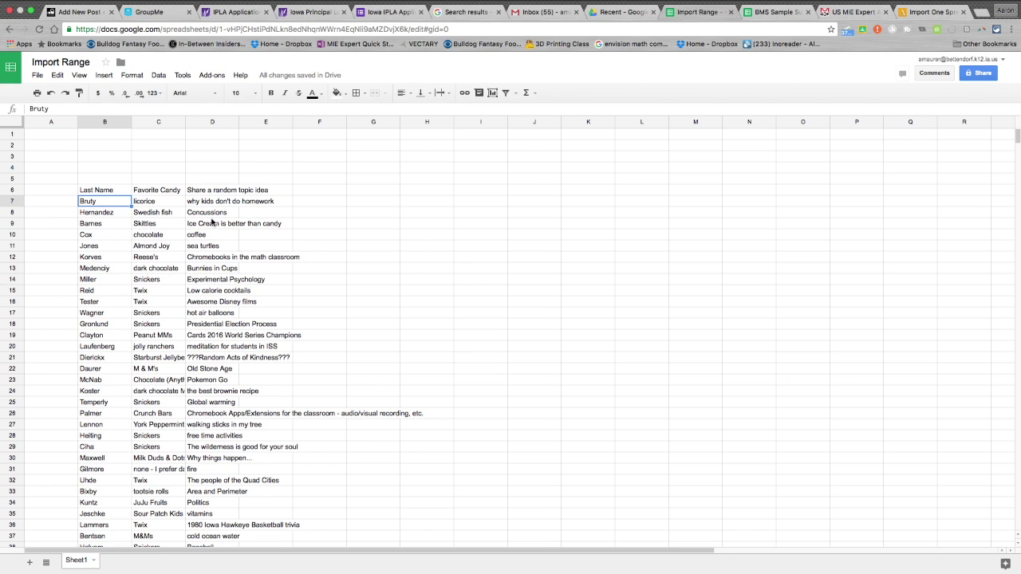
# Cut the IMPORTRANGE formula out of B6 and paste it into cell A1.
pyautogui.click(109, 191)
pyautogui.doubleClick(90, 108)
pyautogui.tripleClick(90, 108)
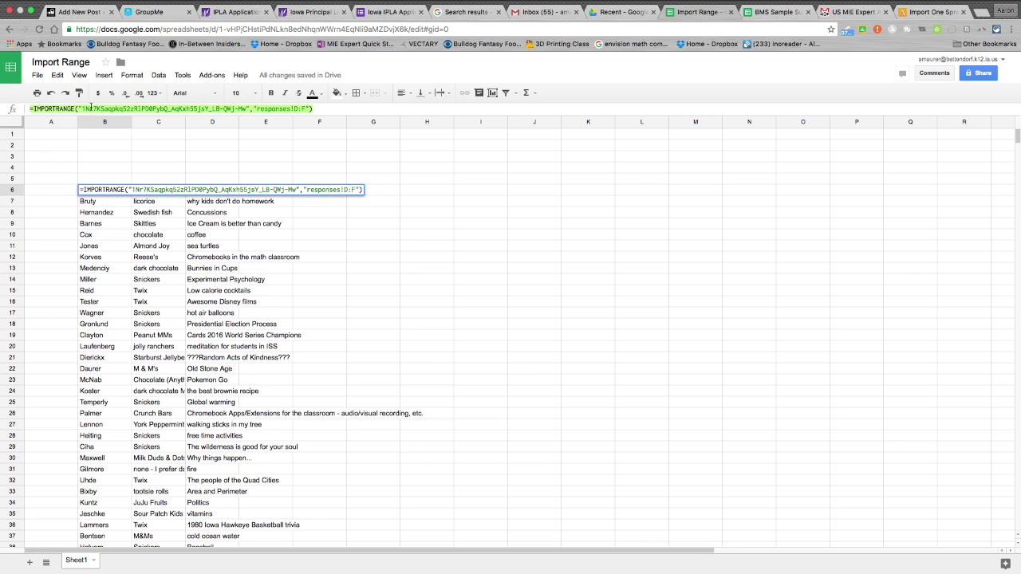
pyautogui.press('BackSpace')
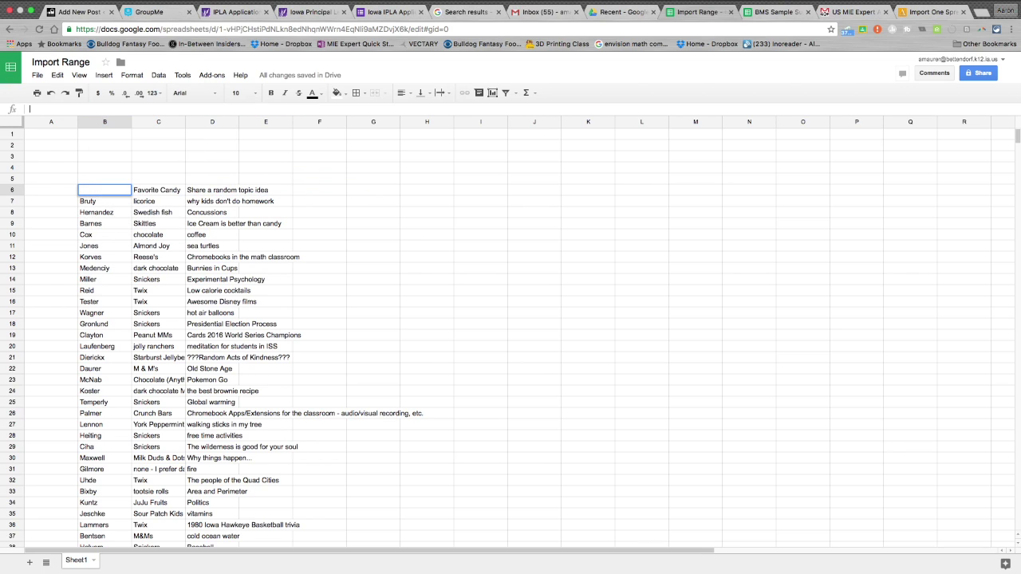
pyautogui.press('Return')
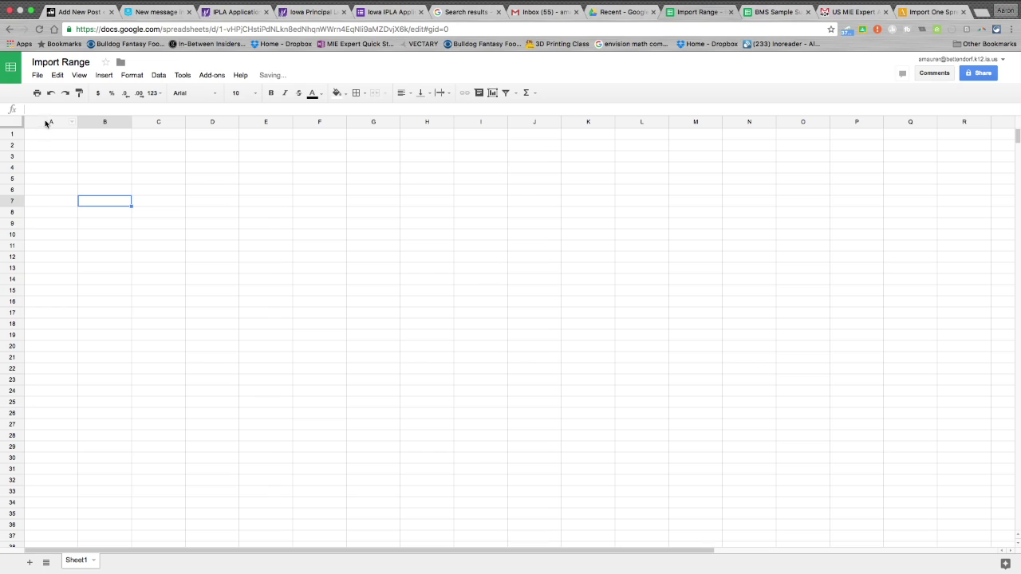
pyautogui.click(46, 137)
pyautogui.click(43, 109)
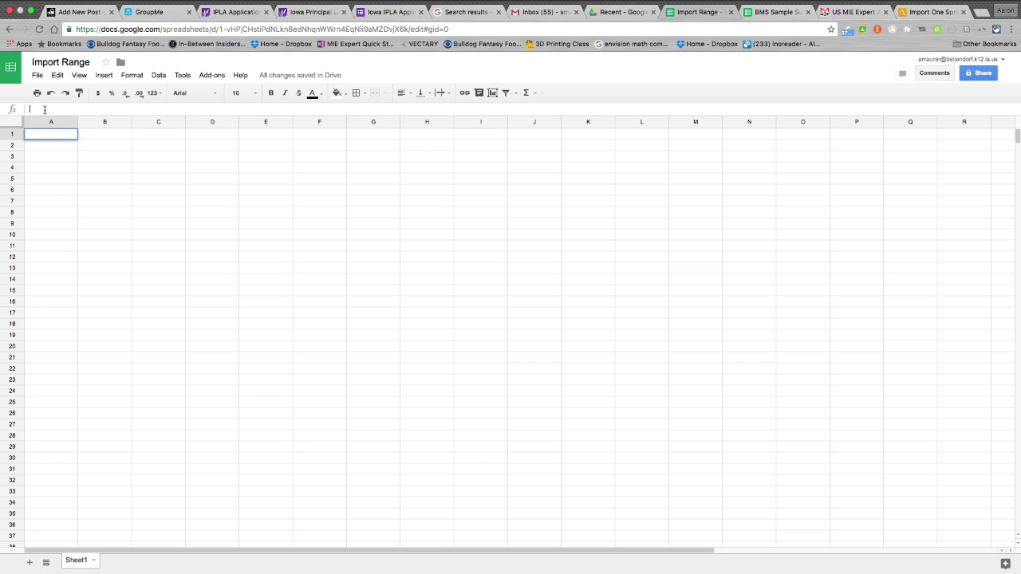
pyautogui.press('super+v')
pyautogui.press('Return')
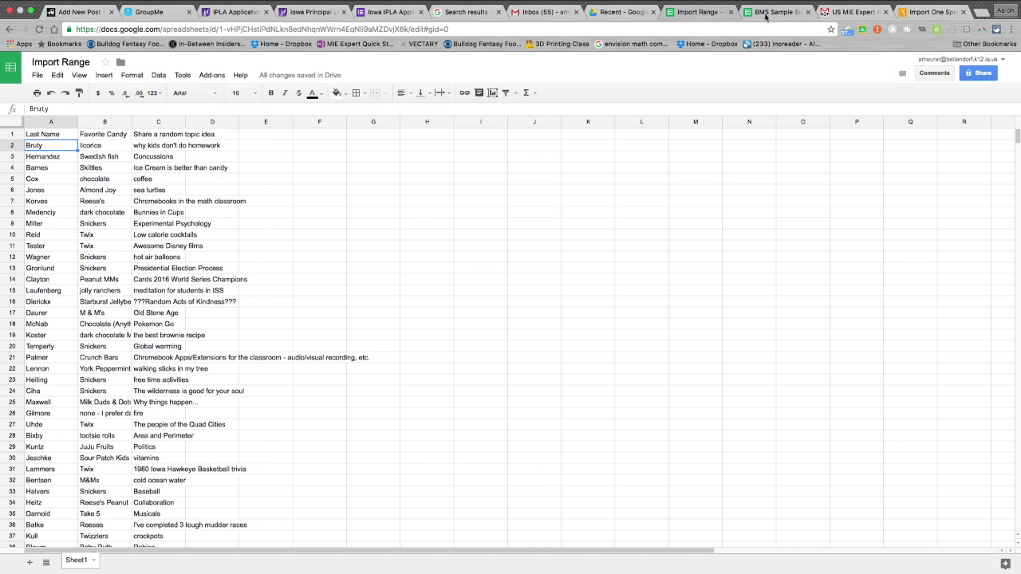
pyautogui.click(610, 12)
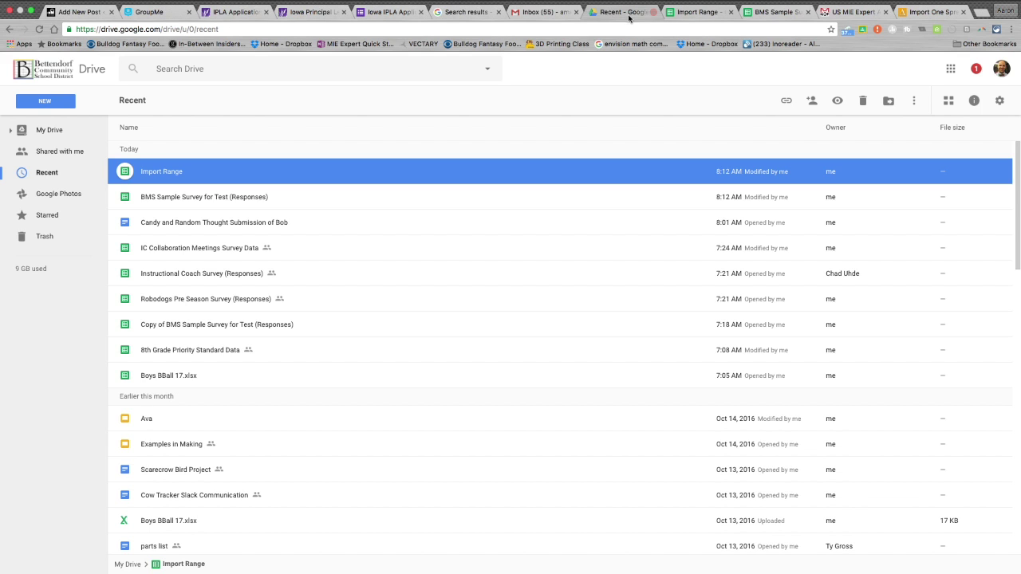
# Search Drive for 'sample sur' and open the BMS Sample Survey for Test form.
pyautogui.scroll(-3, 299, 304)
pyautogui.scroll(-2, 299, 304)
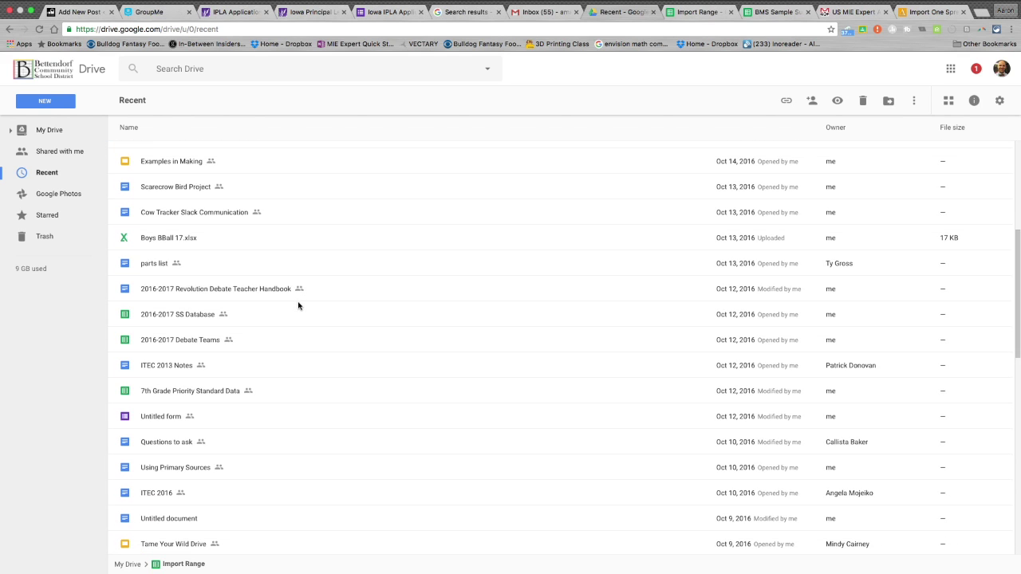
pyautogui.scroll(5, 296, 303)
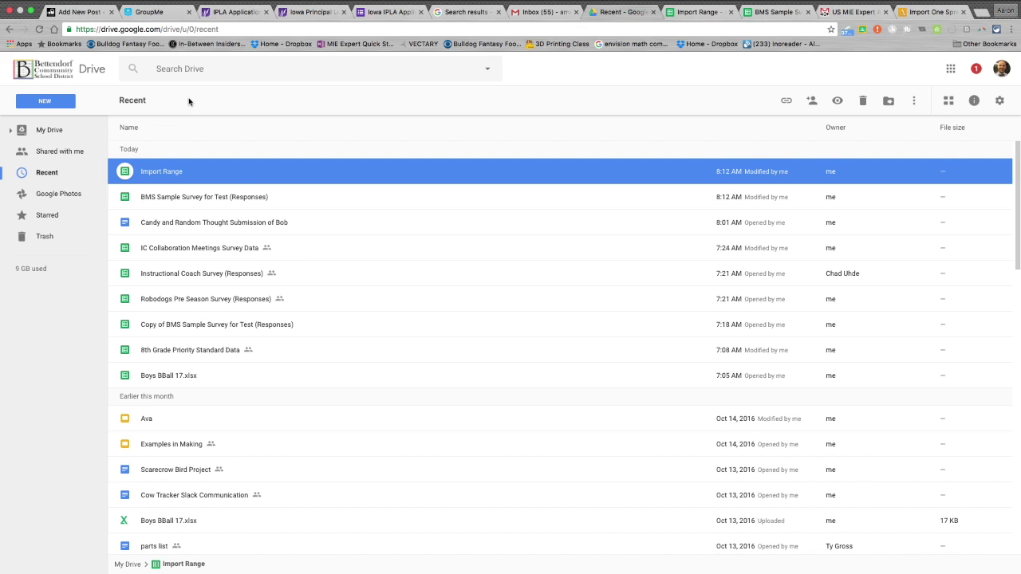
pyautogui.click(157, 68)
pyautogui.write('sample sur')
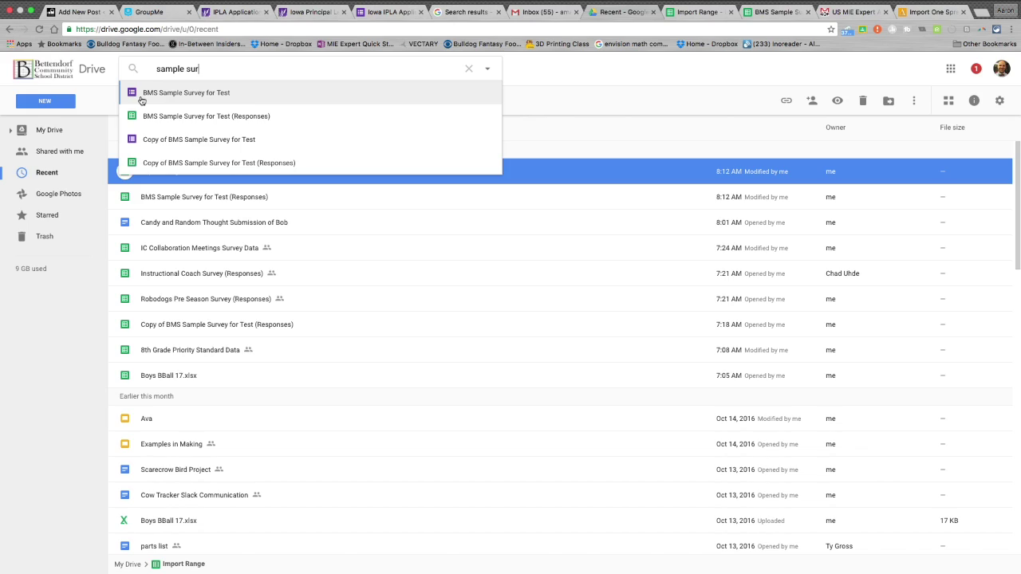
pyautogui.click(141, 95)
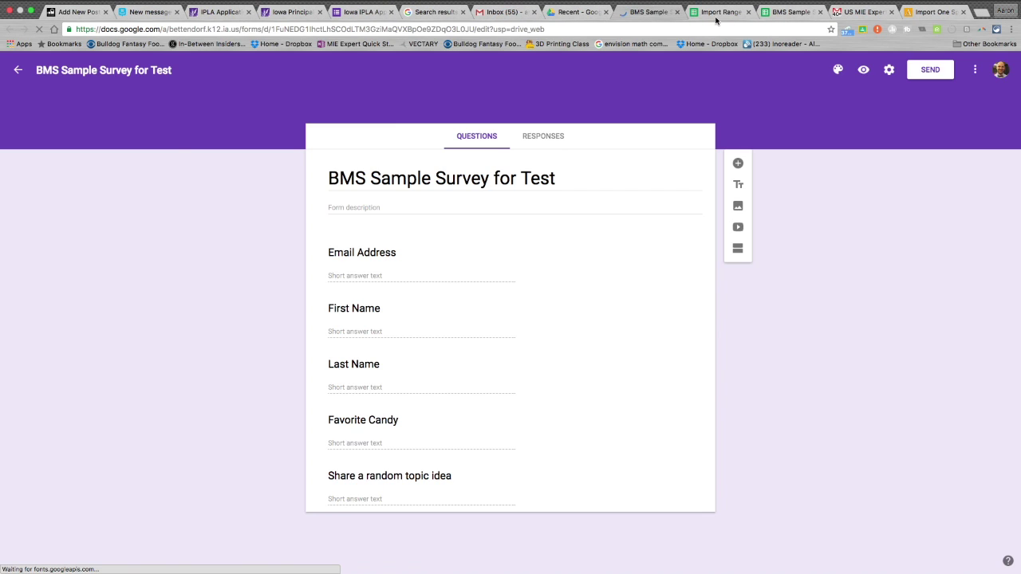
# Check that Import Range data ends at row 55, then return to the form editor.
pyautogui.click(715, 16)
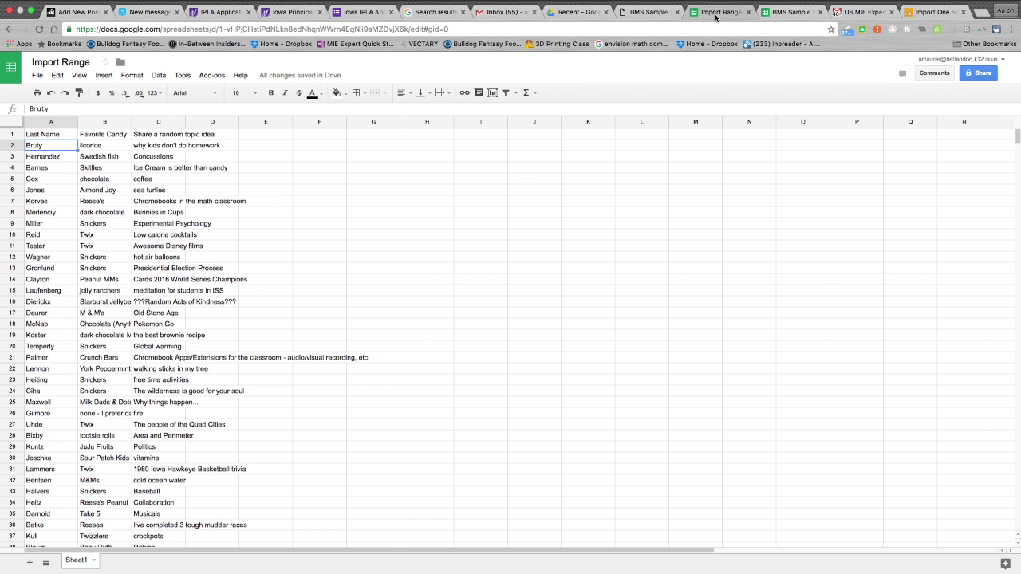
pyautogui.scroll(-10, 263, 393)
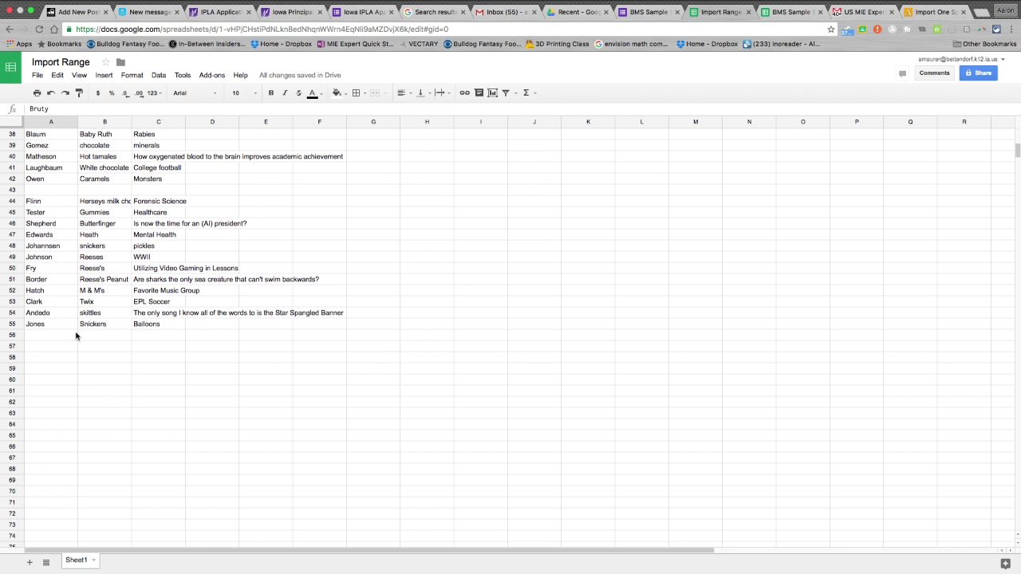
pyautogui.click(46, 327)
pyautogui.click(647, 11)
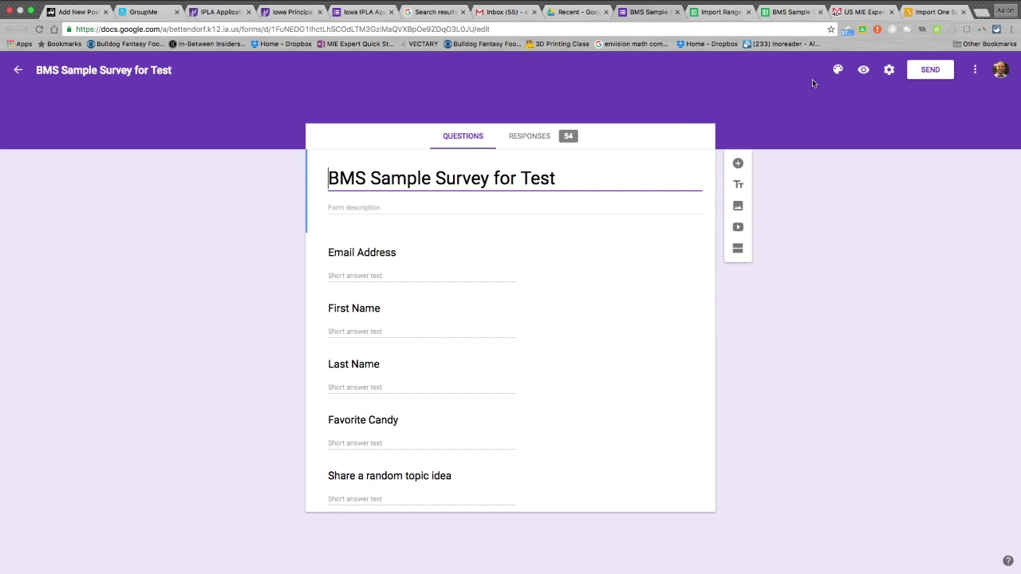
# Preview the form and submit a test response with email, first and last name, Skittles and Pirates.
pyautogui.click(862, 69)
pyautogui.click(404, 246)
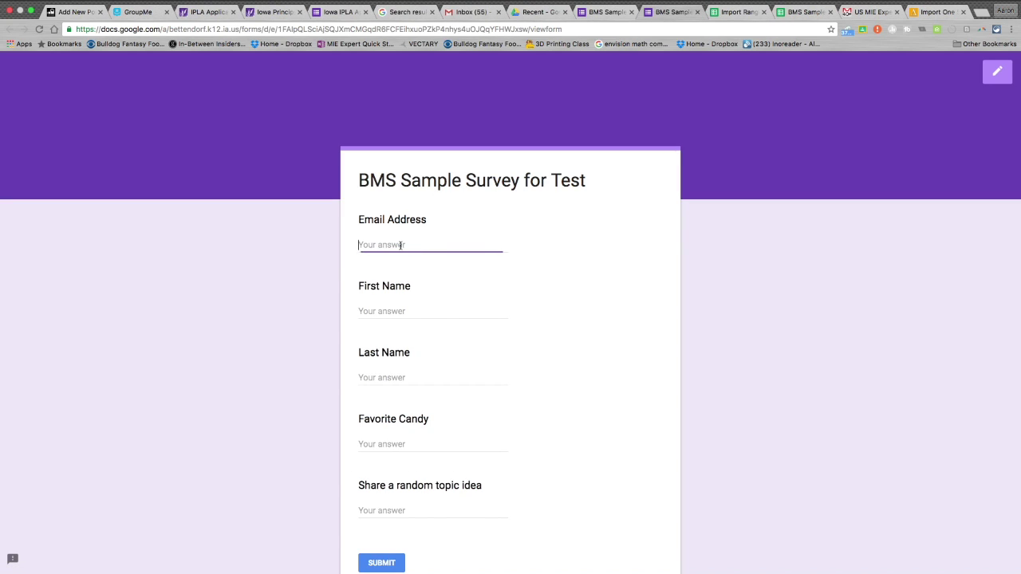
pyautogui.press('Tab')
pyautogui.press('Tab')
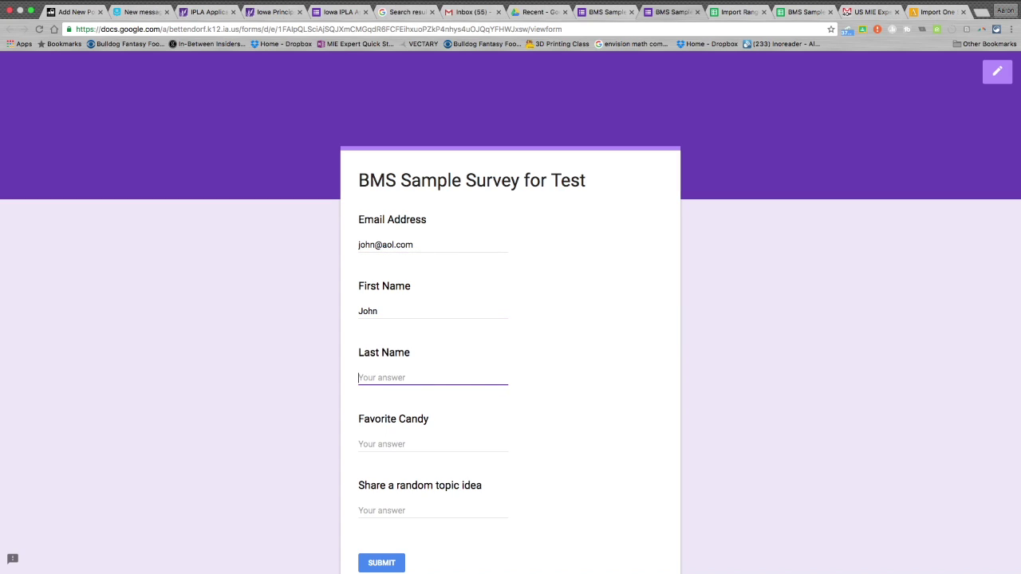
pyautogui.press('Tab')
pyautogui.write('S')
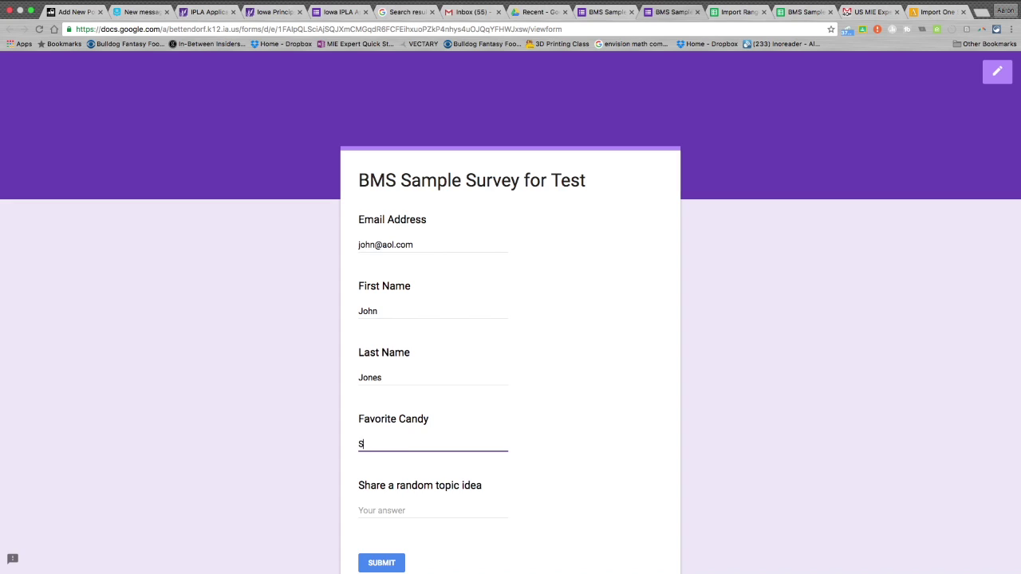
pyautogui.write('kittles')
pyautogui.press('Tab')
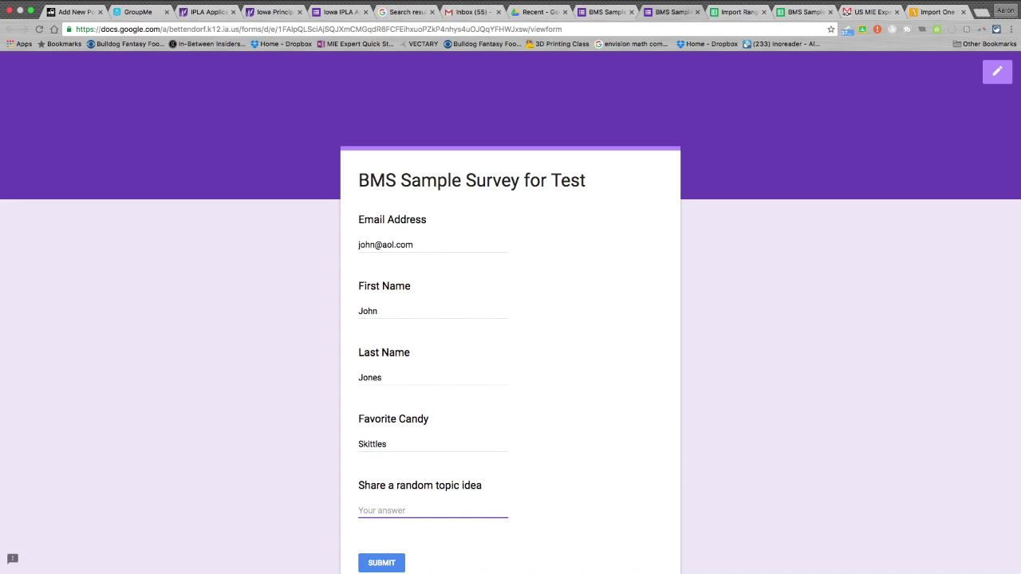
pyautogui.write('Pirates')
pyautogui.scroll(-3, 554, 228)
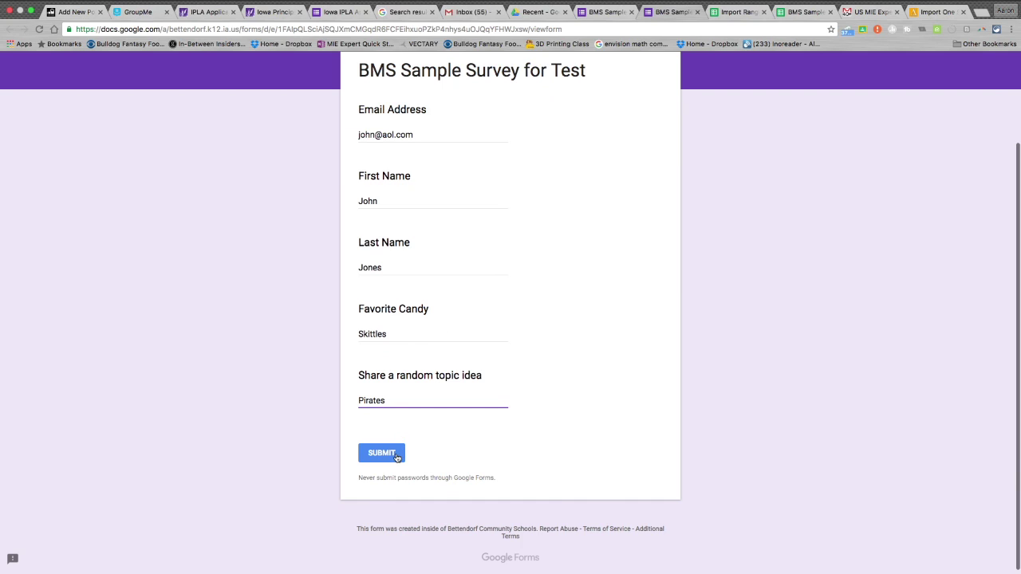
pyautogui.click(396, 454)
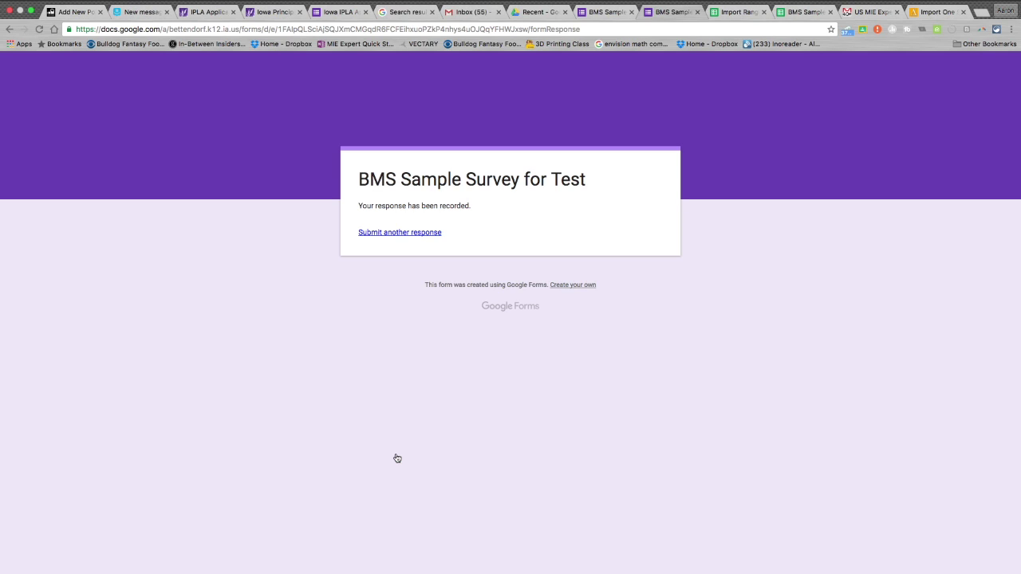
# Close the confirmation page and find the new response at the bottom of the responses sheet.
pyautogui.click(696, 12)
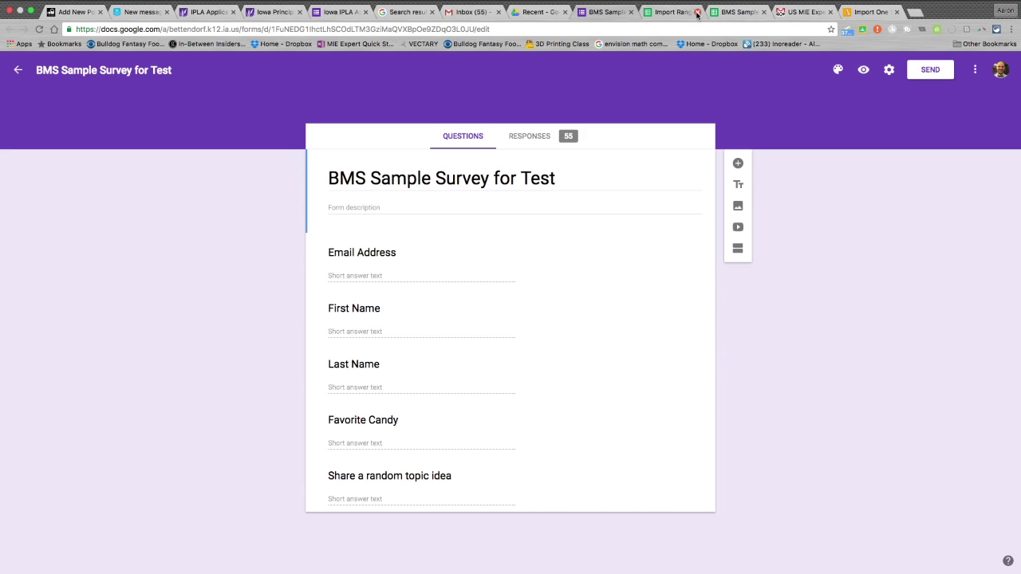
pyautogui.click(725, 12)
pyautogui.scroll(-10, 80, 399)
pyautogui.click(66, 403)
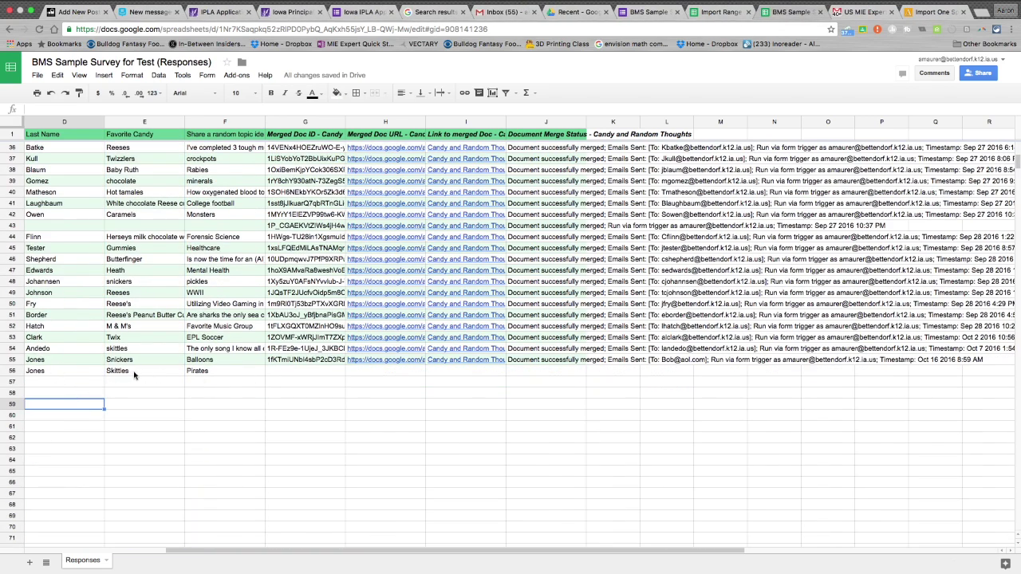
# Select A56:C56 in Import Range to confirm the Skittles / Pirates row was imported.
pyautogui.click(721, 14)
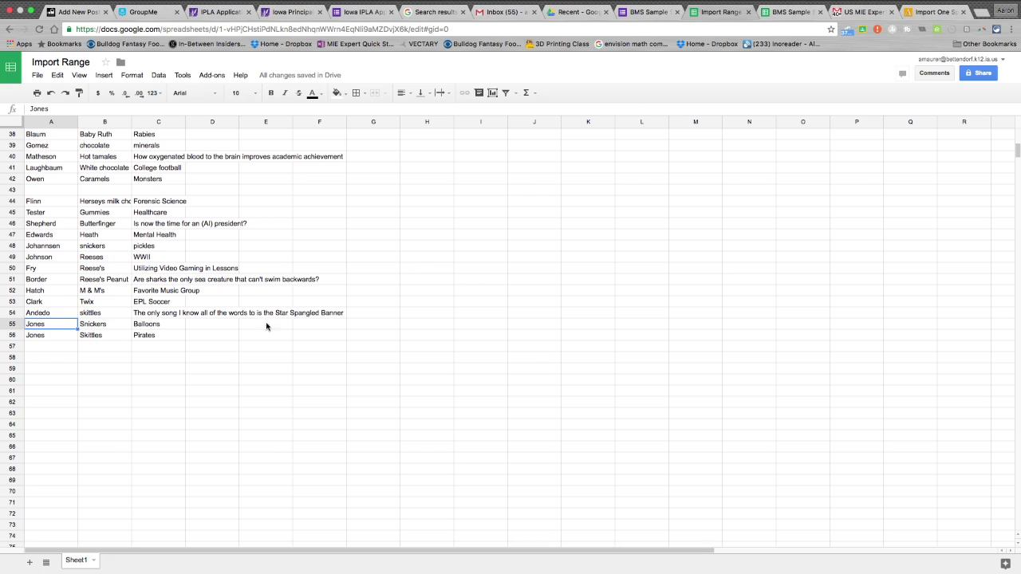
pyautogui.click(62, 334)
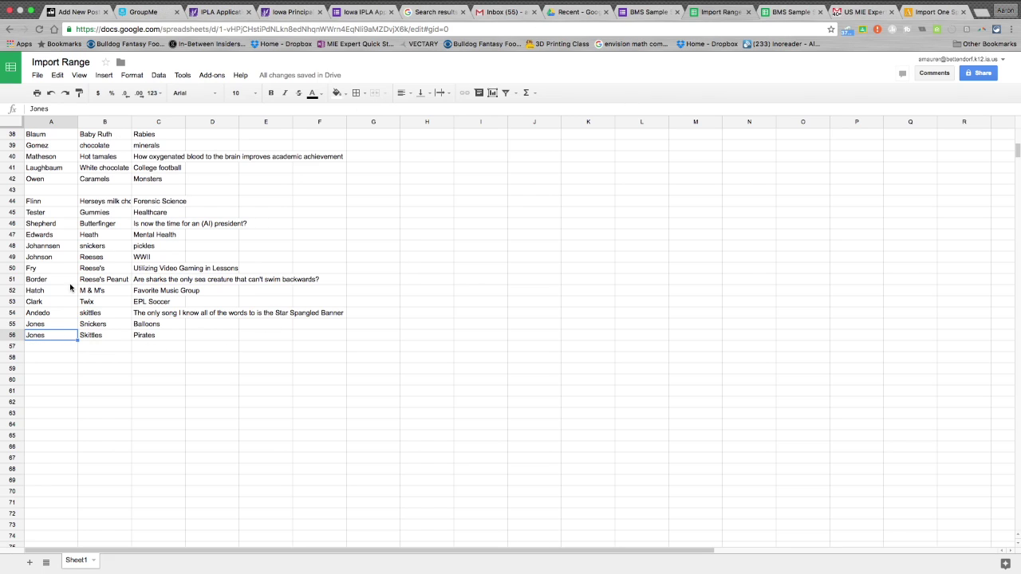
pyautogui.moveTo(56, 337); pyautogui.dragTo(143, 340)
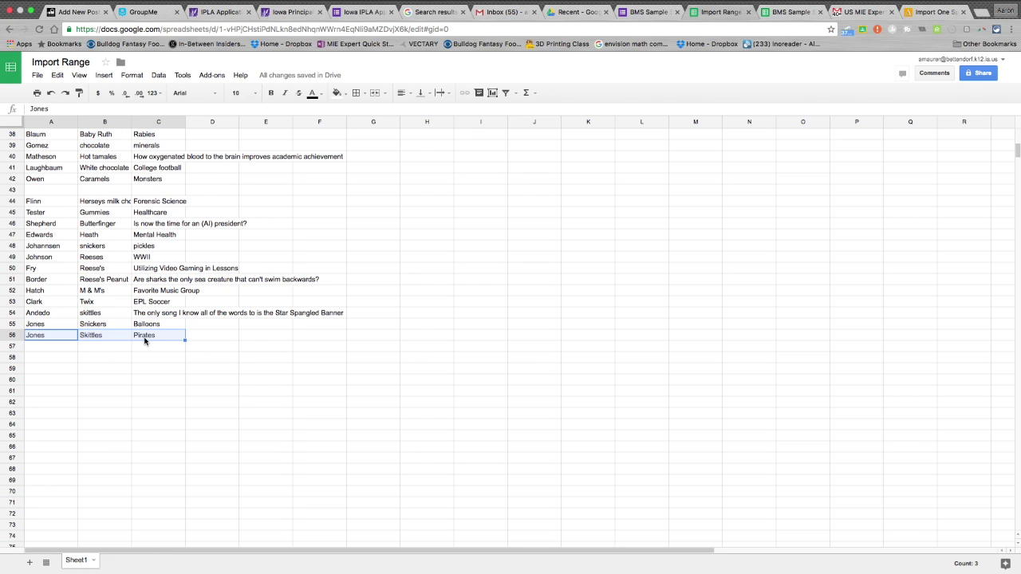
pyautogui.scroll(10, 144, 340)
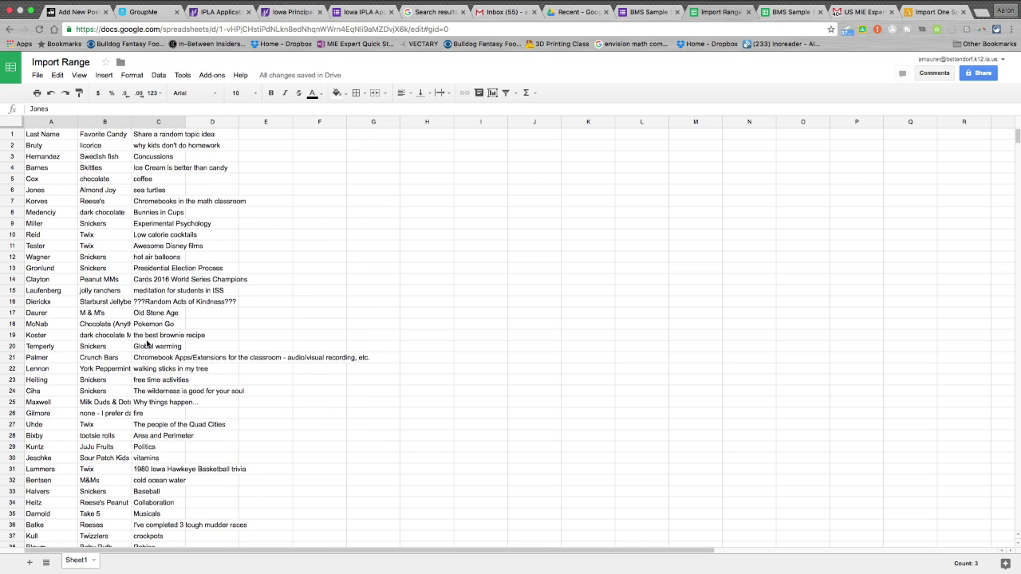